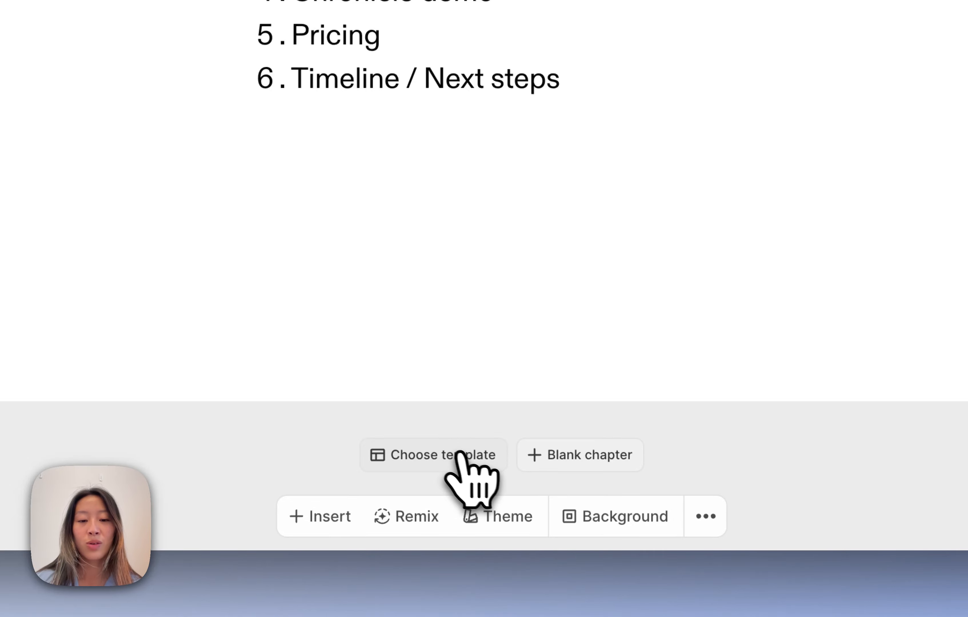
- Add a ready-made title template as a new chapter after the agenda
left_click(472, 455)
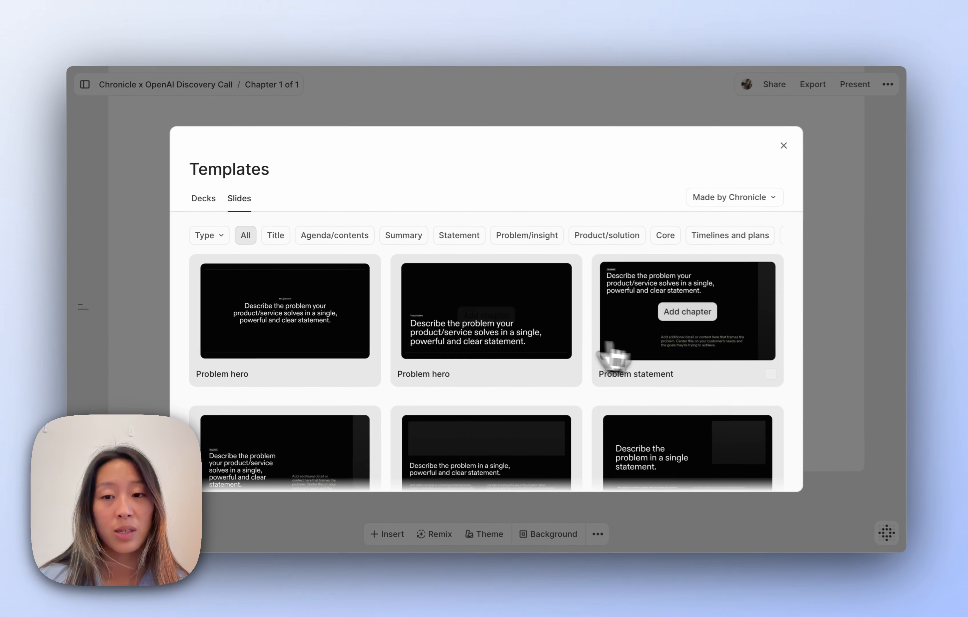
scroll(866, 589, "down", 2)
left_click(484, 410)
- Describe the slide image as 'Muted green and pink gradient, no grain, make it smooth'
left_click(565, 281)
left_click(607, 337)
type("Muted green and ")
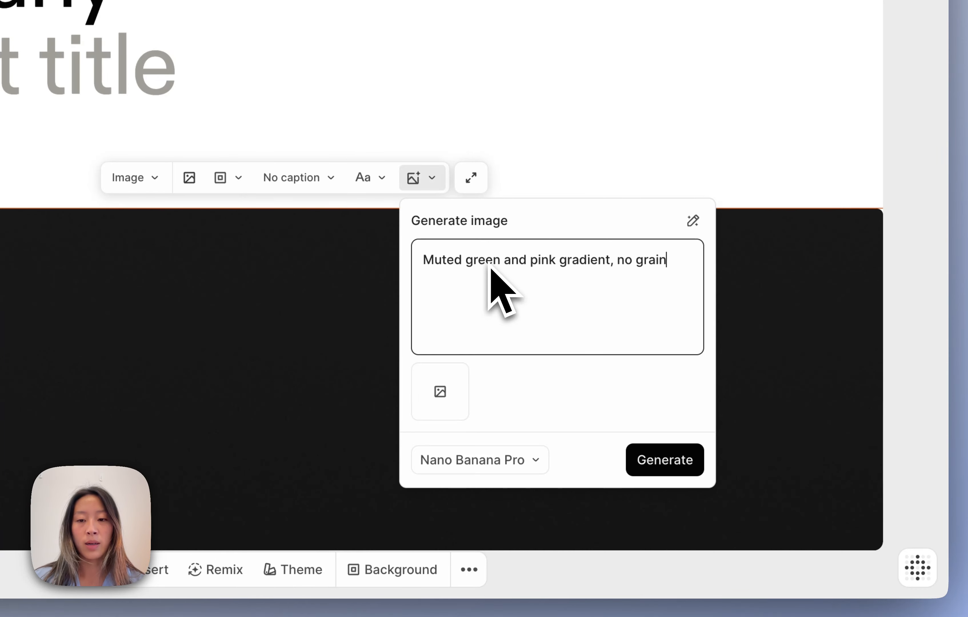
type("pink gradient, no grain, make it s")
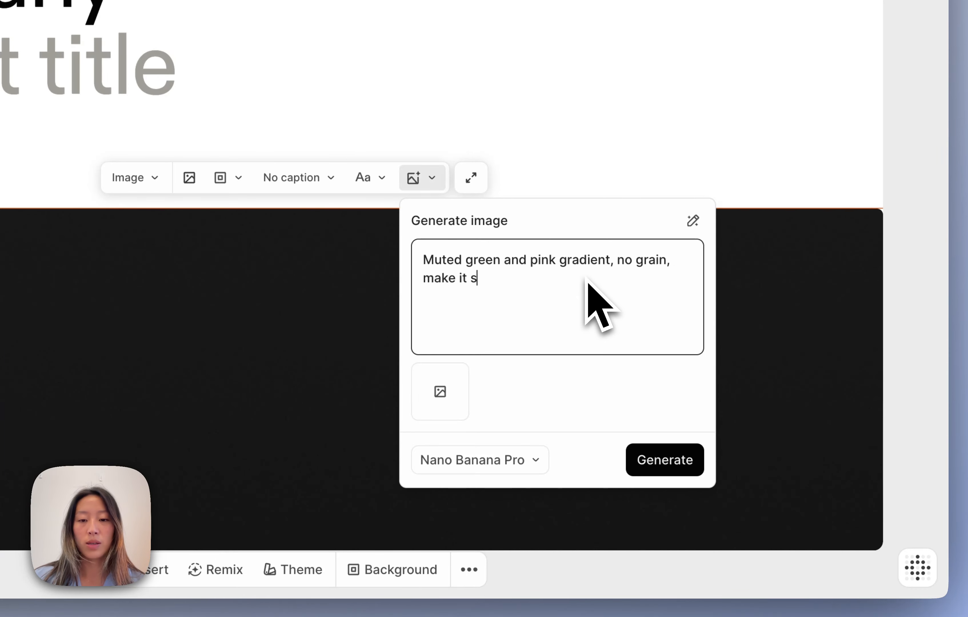
type("mooth")
- Browse the image model list and keep Nano Banana Pro as the generator
left_click(517, 460)
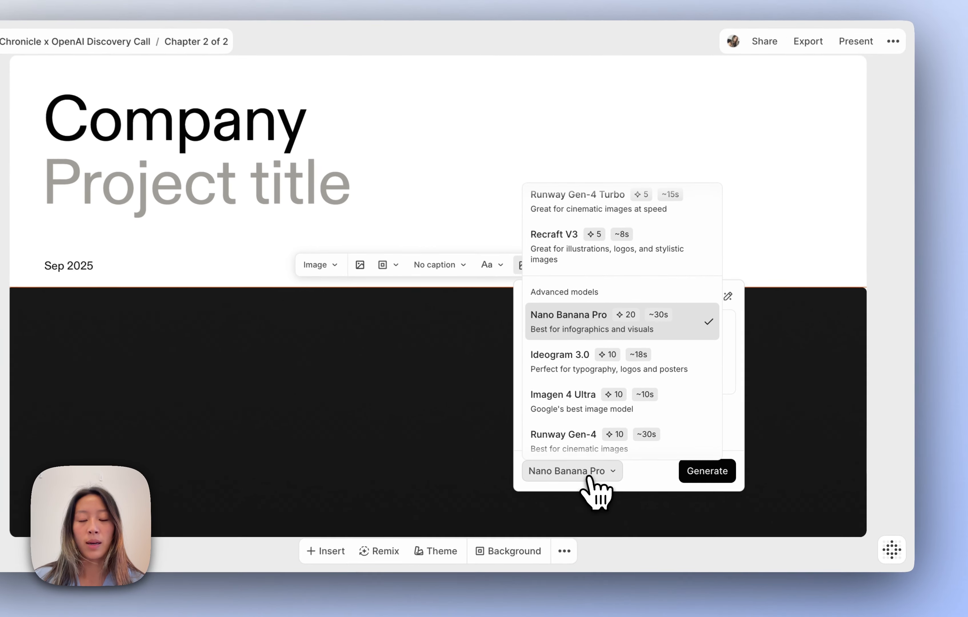
scroll(592, 410, "down", 4)
scroll(597, 402, "up", 12)
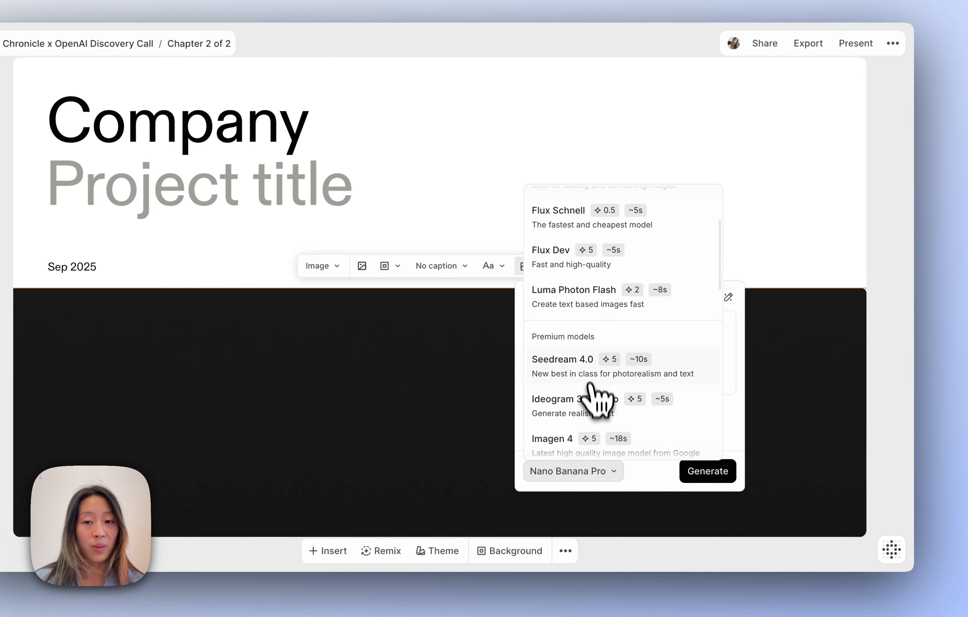
scroll(597, 397, "down", 1)
scroll(610, 360, "down", 5)
scroll(610, 320, "up", 3)
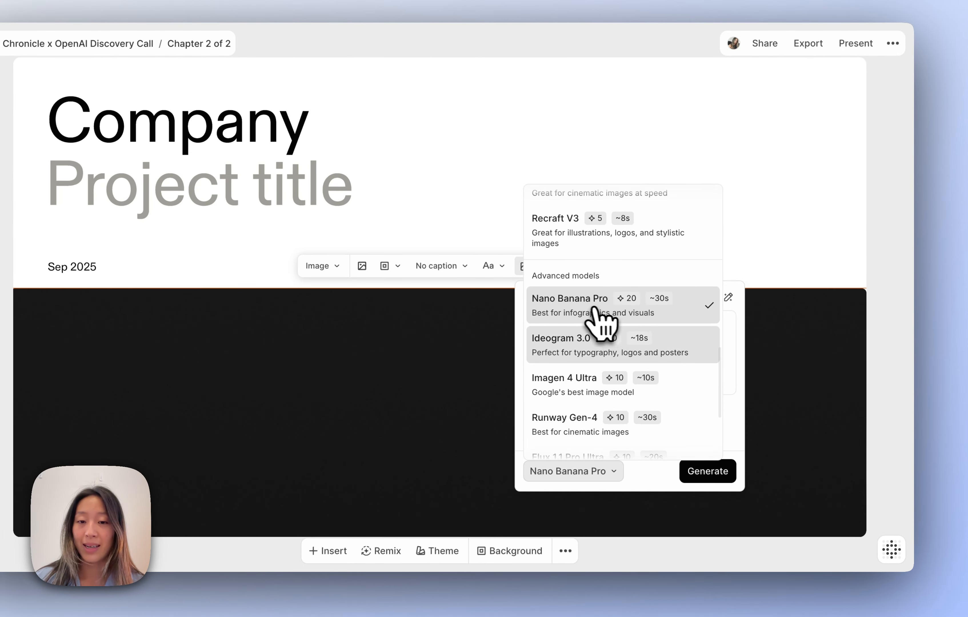
left_click(601, 320)
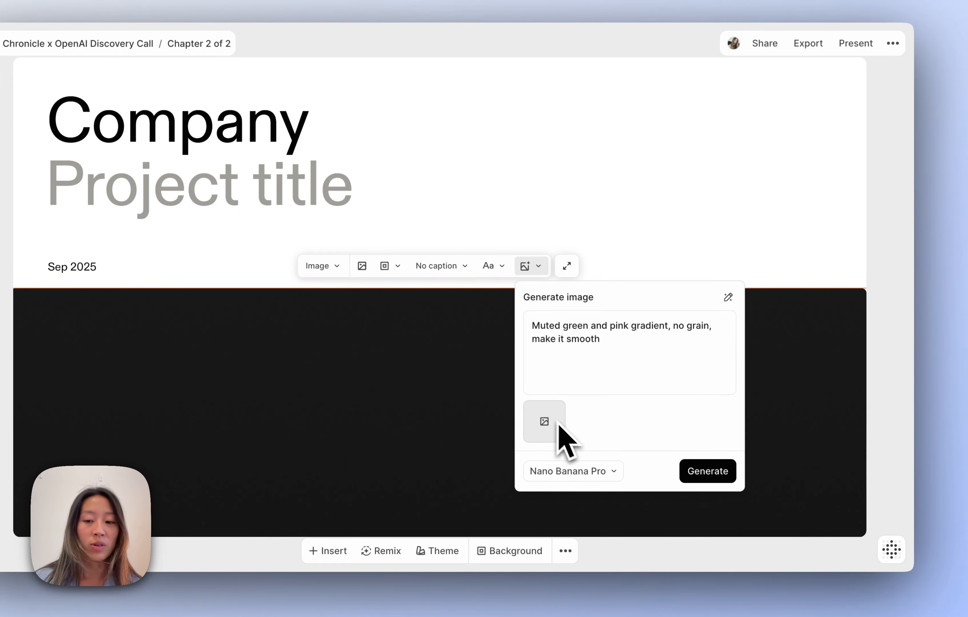
- Generate the gradient image and change the heading to 'Chronicle x OpenAI'
left_click(714, 473)
double_click(170, 114)
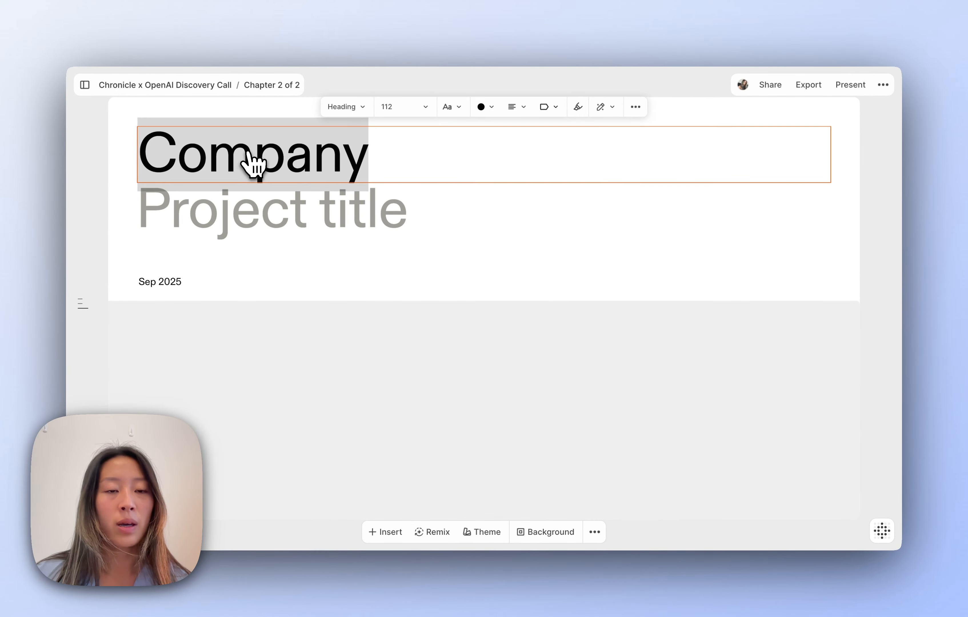
key("BackSpace")
type("Chroni")
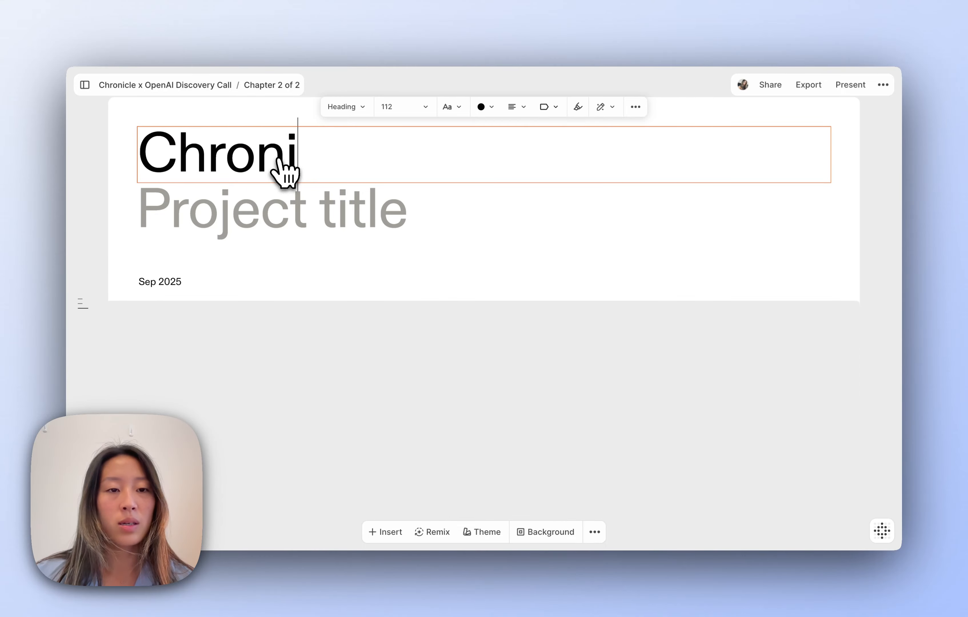
type("cle x OpenAI")
- Change the subtitle to 'Discovery call' and the date from Sep to Dec 2025
left_click(246, 206)
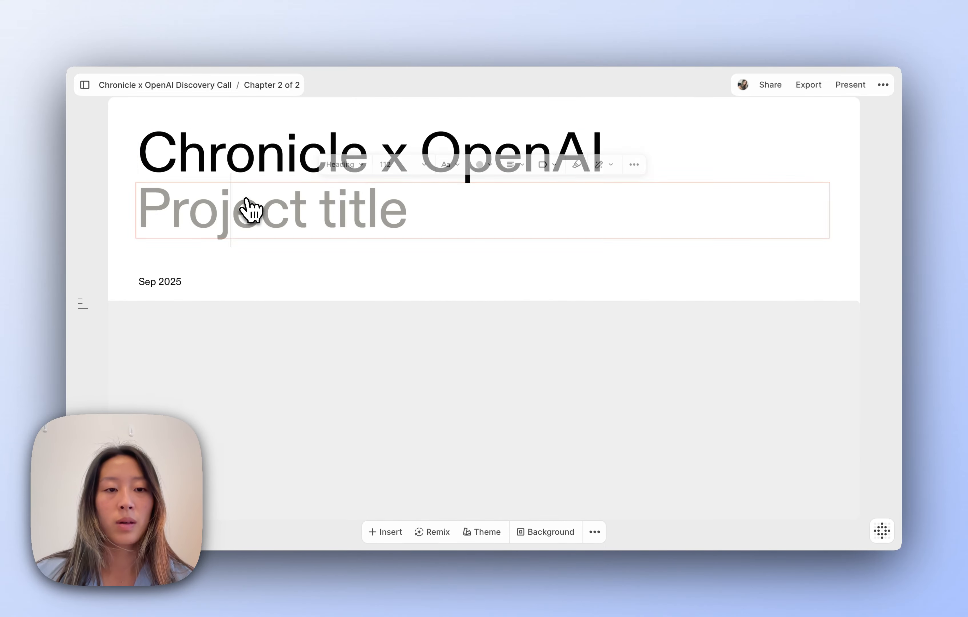
type("ds")
key("BackSpace")
key("BackSpace")
type("Discovery call")
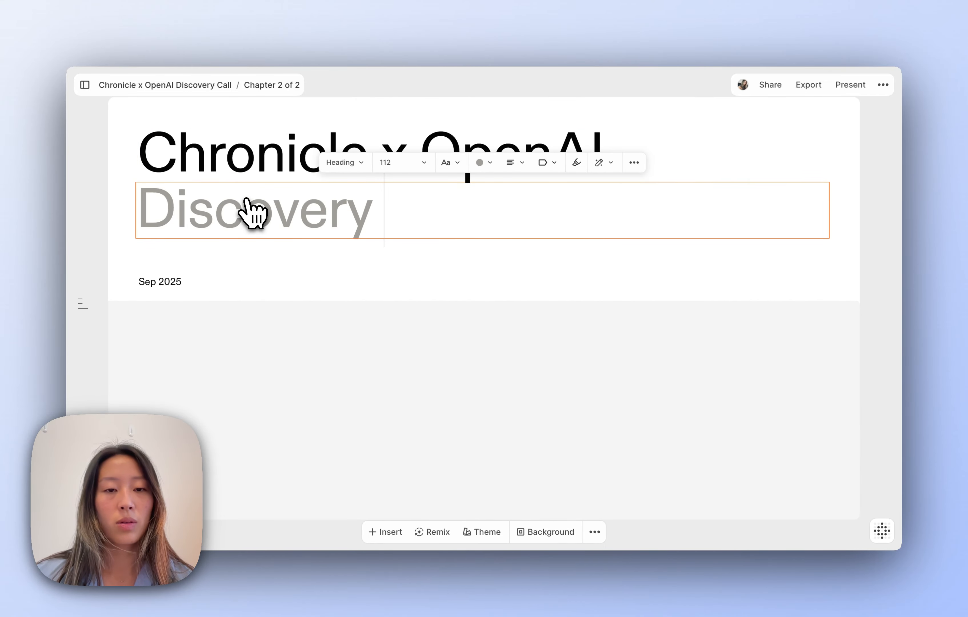
left_click(159, 285)
double_click(160, 285)
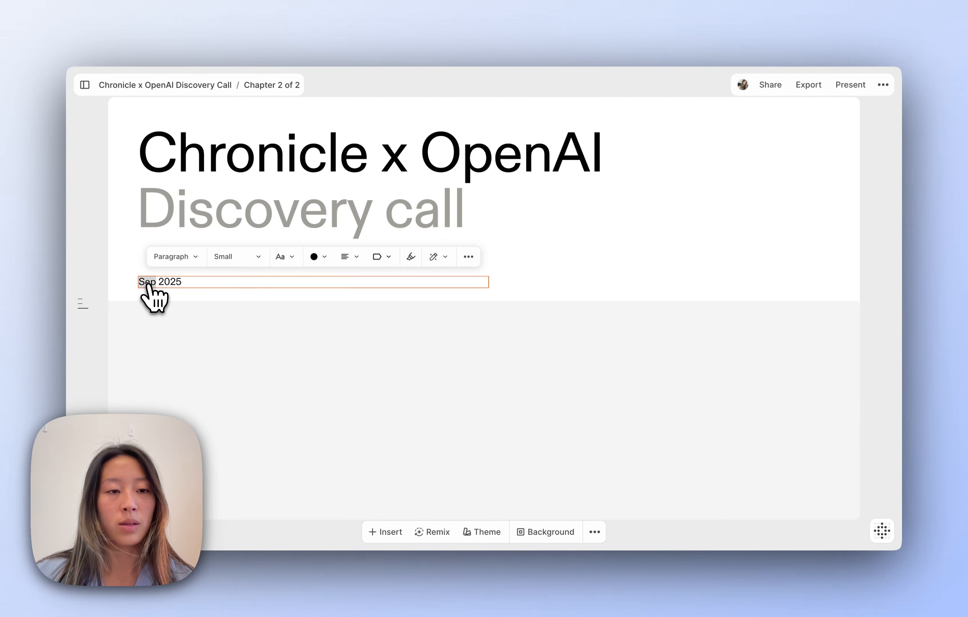
type("Dec")
left_click(589, 289)
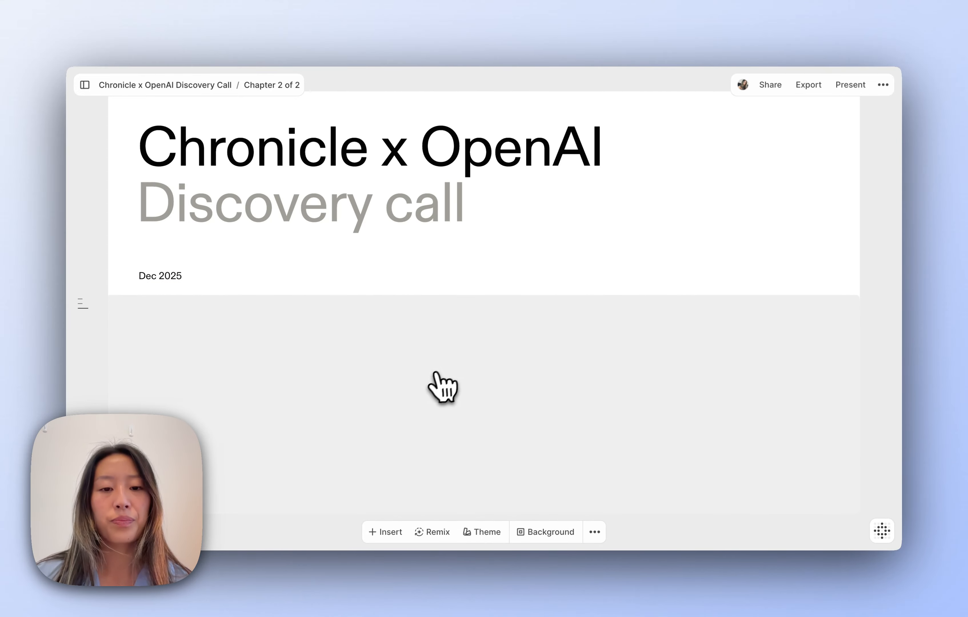
- Inspect the image block and the Agenda entry on the first slide
left_click(442, 387)
left_click(670, 292)
scroll(525, 294, "up", 5)
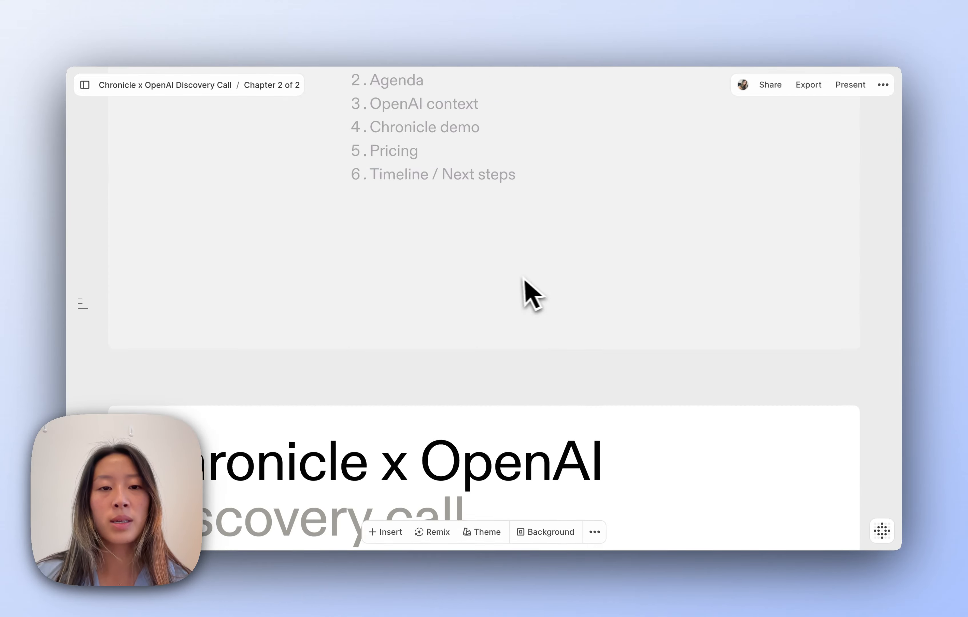
left_click(403, 262)
double_click(404, 261)
left_click(427, 261)
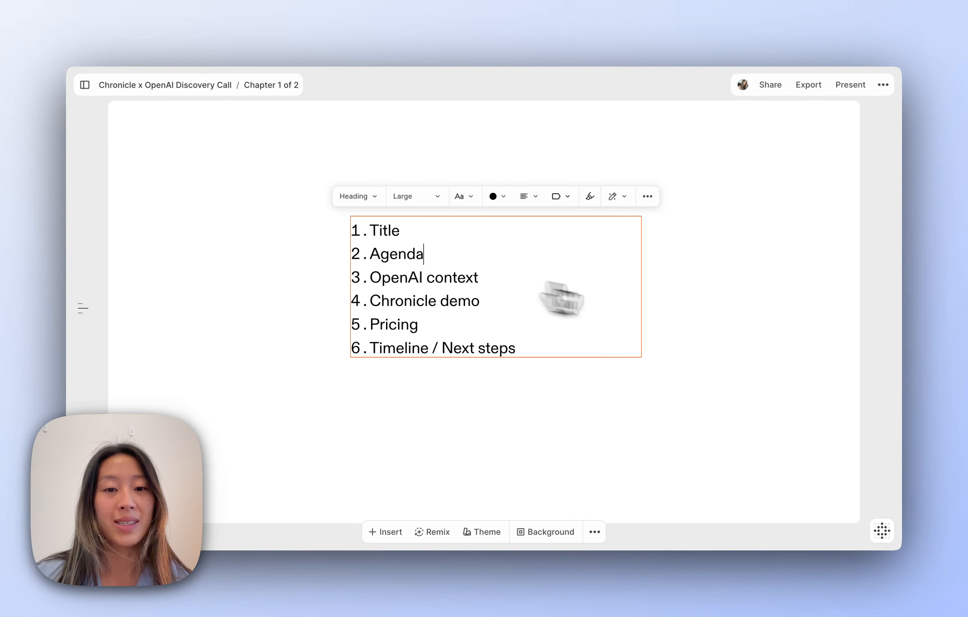
left_click(681, 312)
scroll(627, 376, "down", 10)
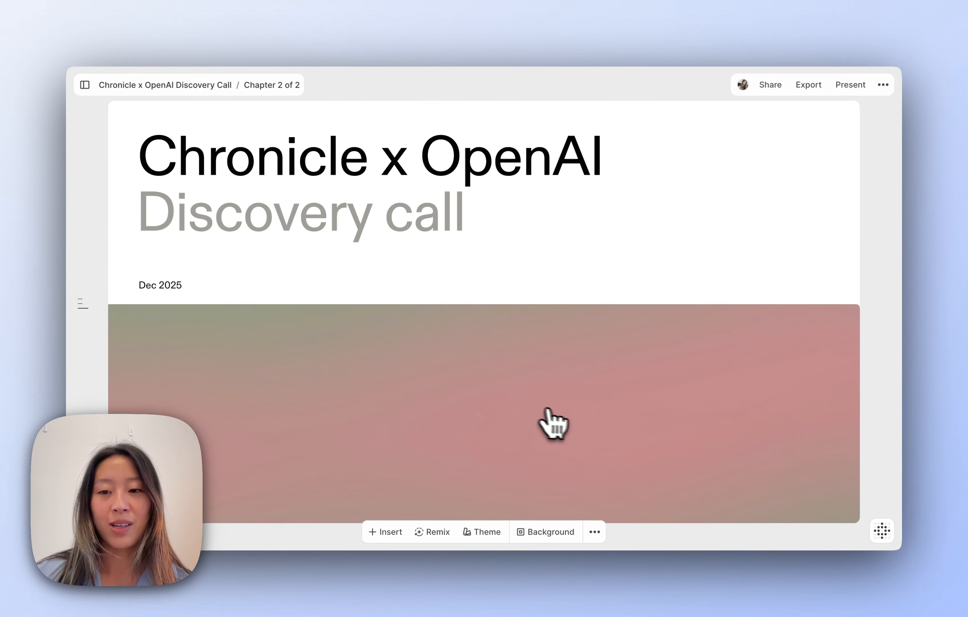
- Move and resize the gradient image below the date, left-aligned with the title text
left_click(545, 422)
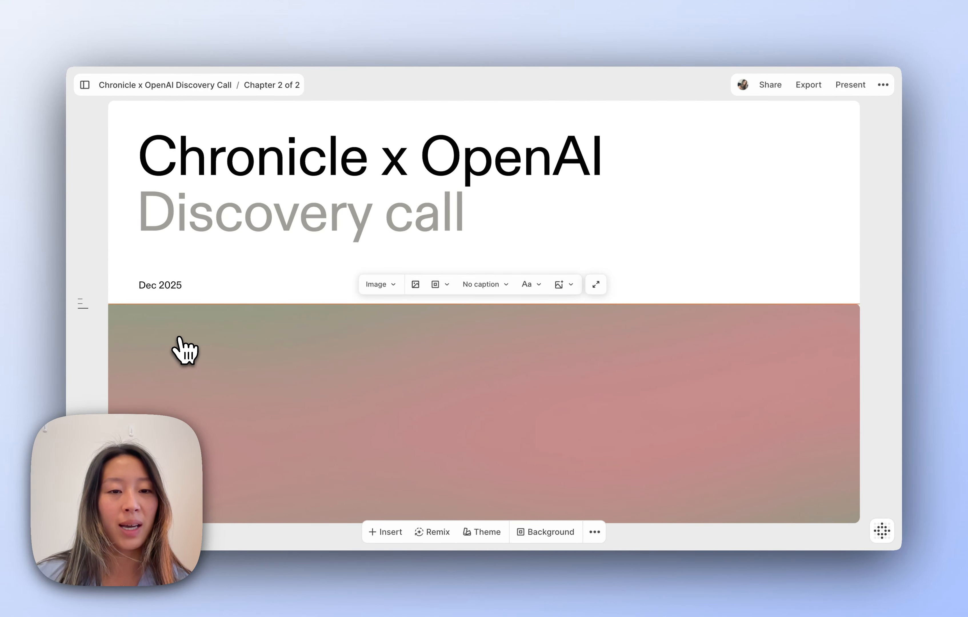
left_click_drag(184, 350, 281, 384)
left_click_drag(638, 518, 641, 485)
left_click_drag(595, 425, 595, 437)
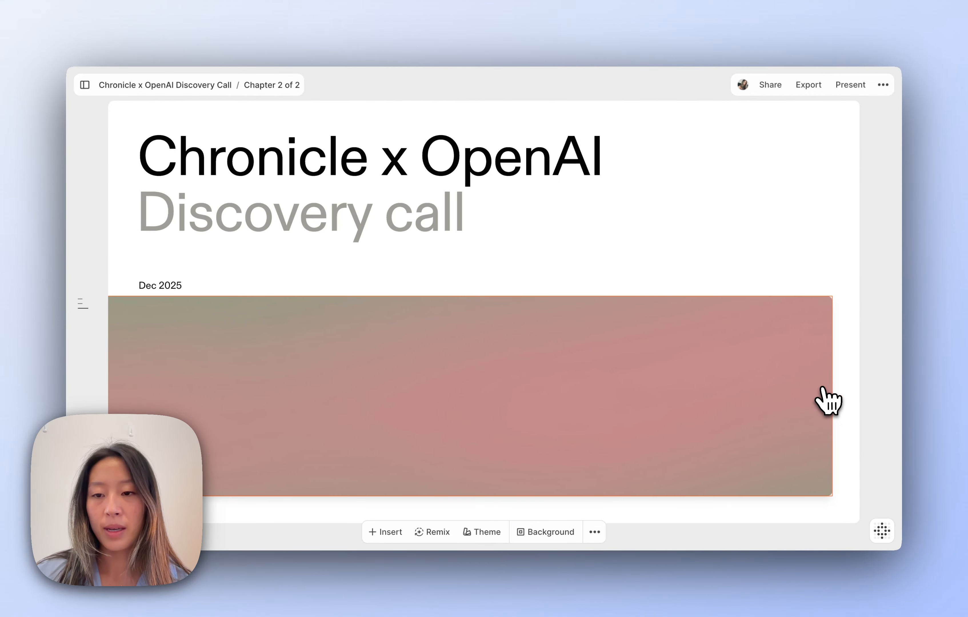
left_click_drag(832, 384, 747, 385)
left_click_drag(682, 386, 741, 387)
left_click_drag(855, 382, 724, 396)
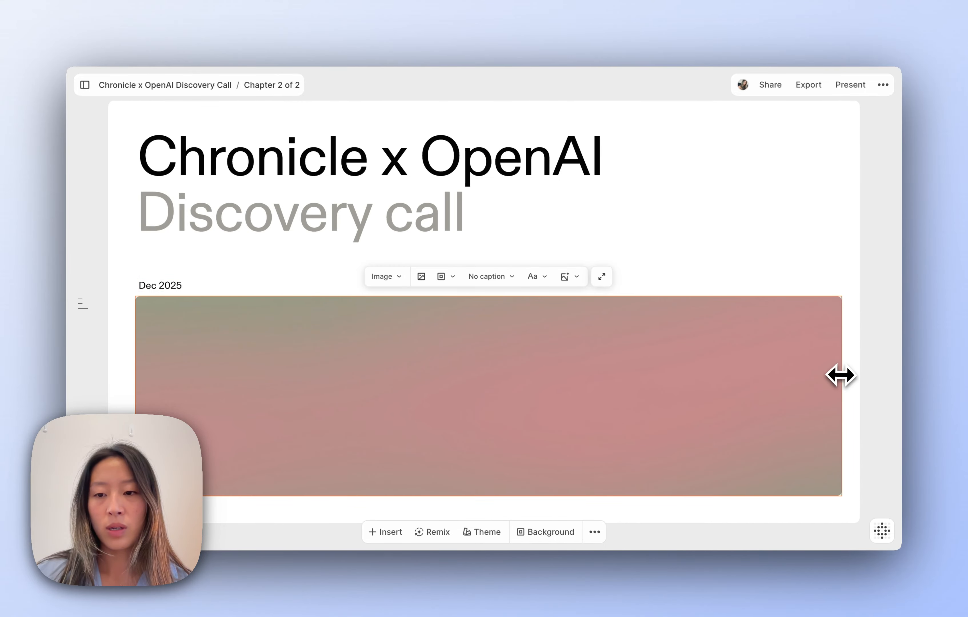
left_click_drag(841, 376, 832, 375)
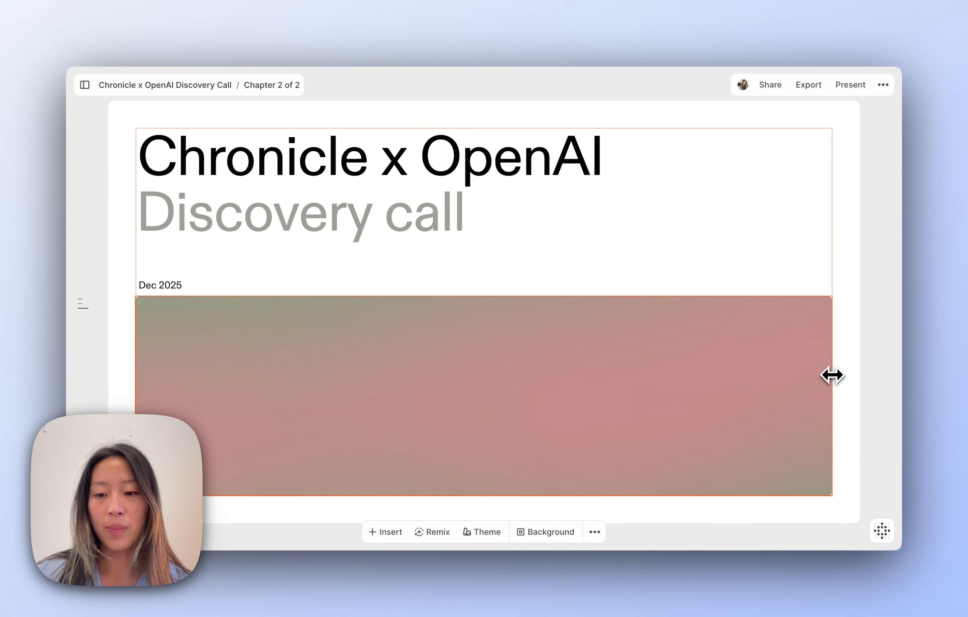
left_click(747, 235)
left_click(443, 272)
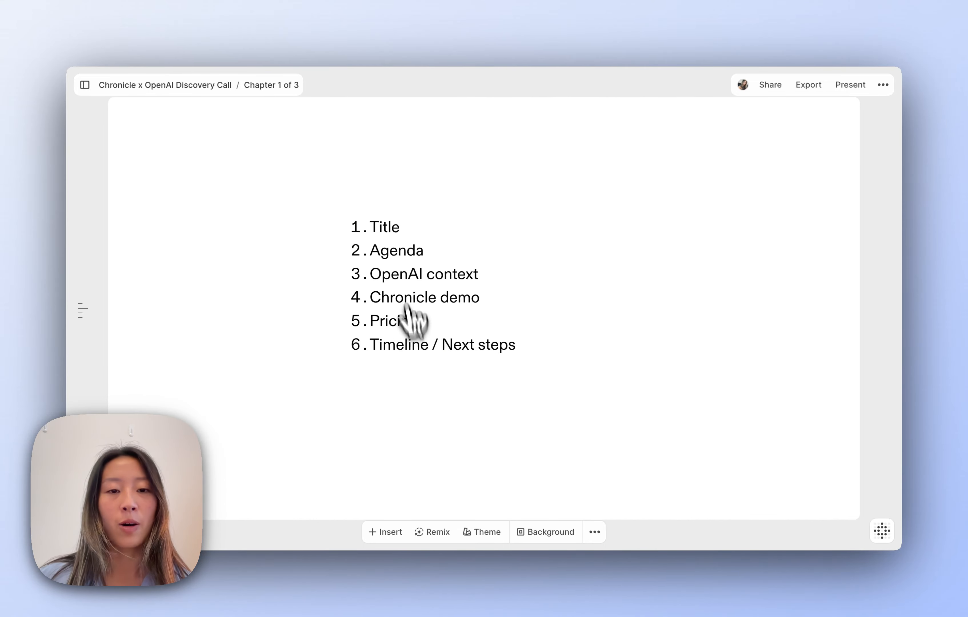
- Review the OpenAI context line in the agenda list
left_click(400, 261)
triple_click(415, 272)
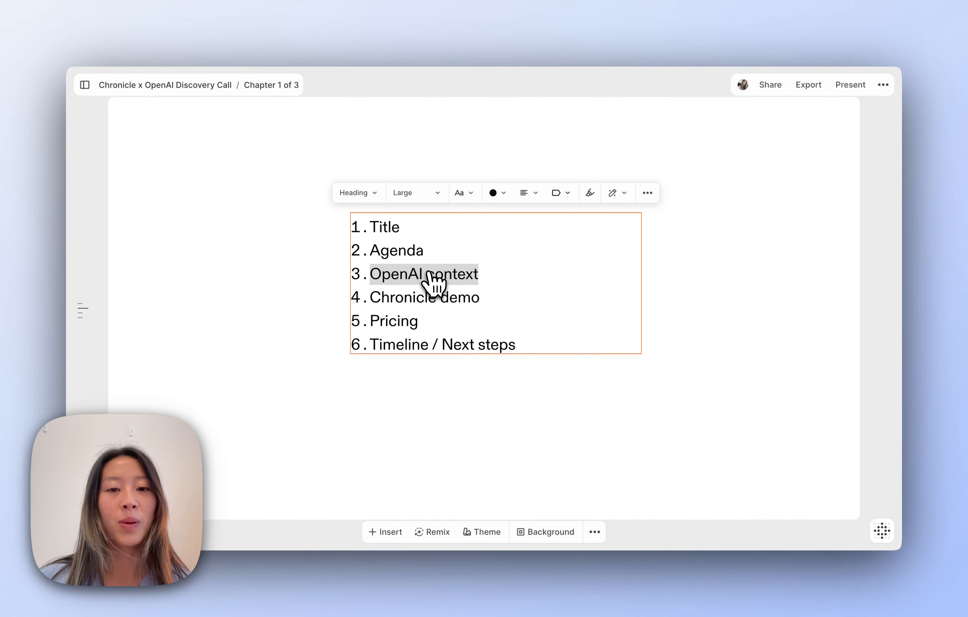
left_click(426, 273)
left_click(428, 405)
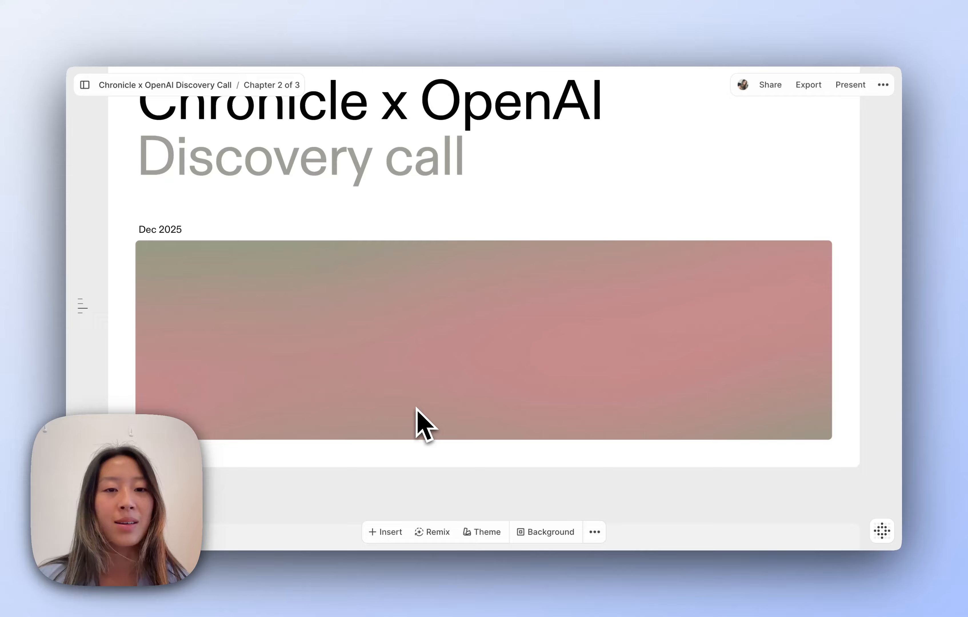
- Filter templates to Problem/insight and add 'Opportunity with 3 metrics' as chapter four
scroll(424, 423, "down", 10)
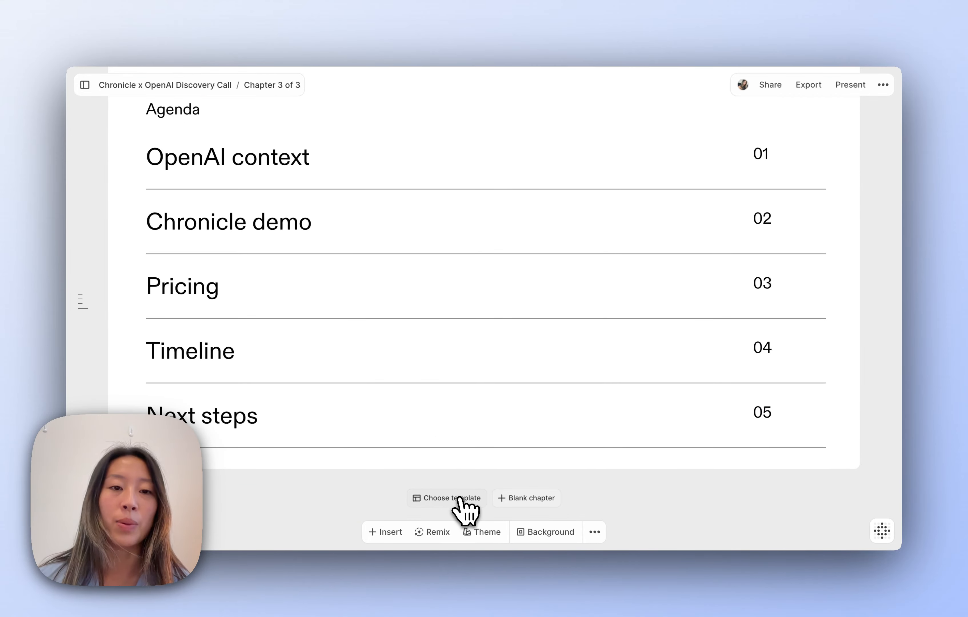
left_click(455, 499)
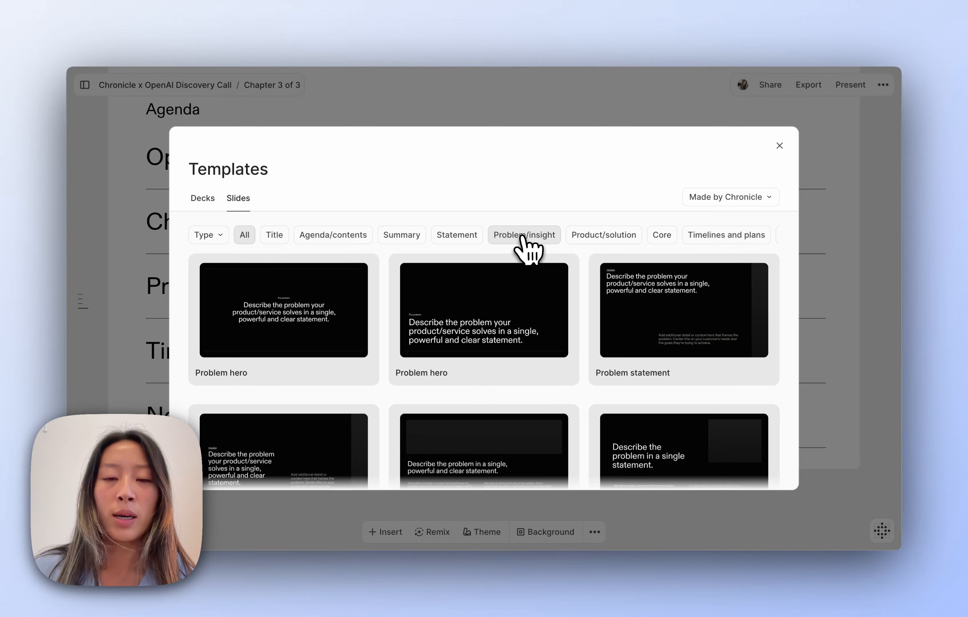
scroll(512, 316, "down", 1)
left_click(533, 236)
scroll(446, 342, "down", 3)
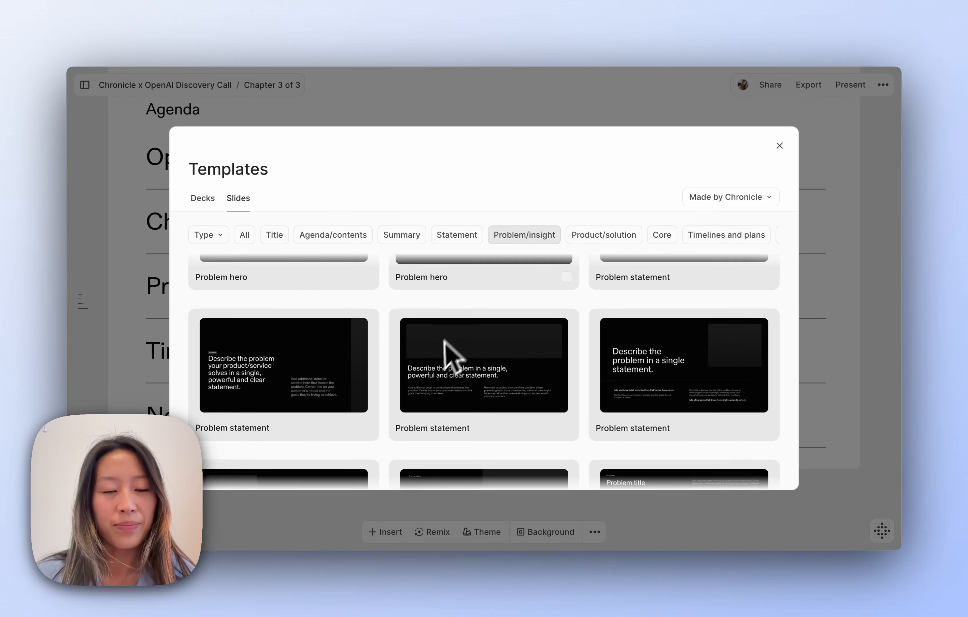
scroll(445, 350, "down", 10)
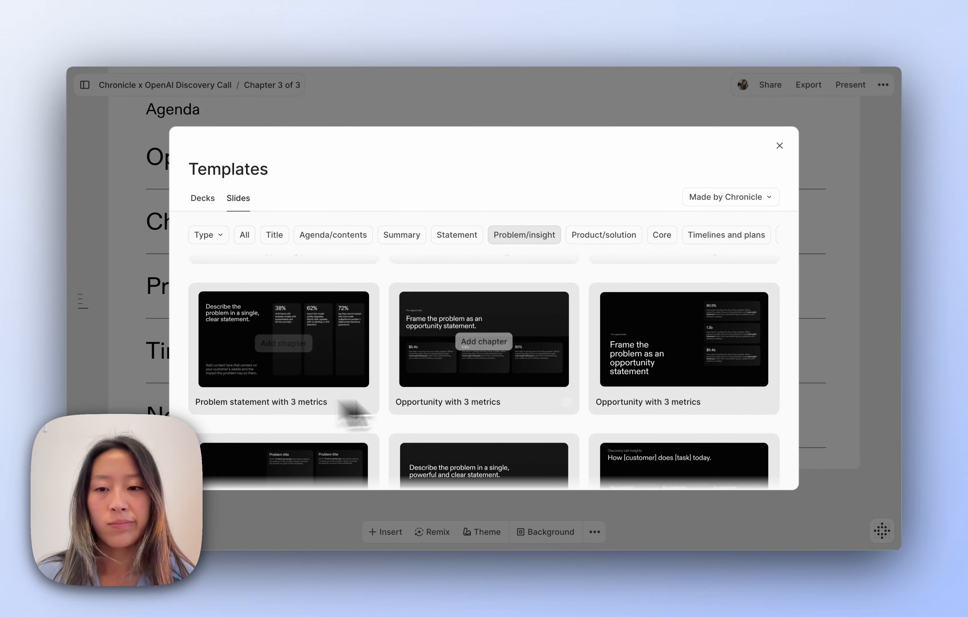
scroll(513, 427, "up", 1)
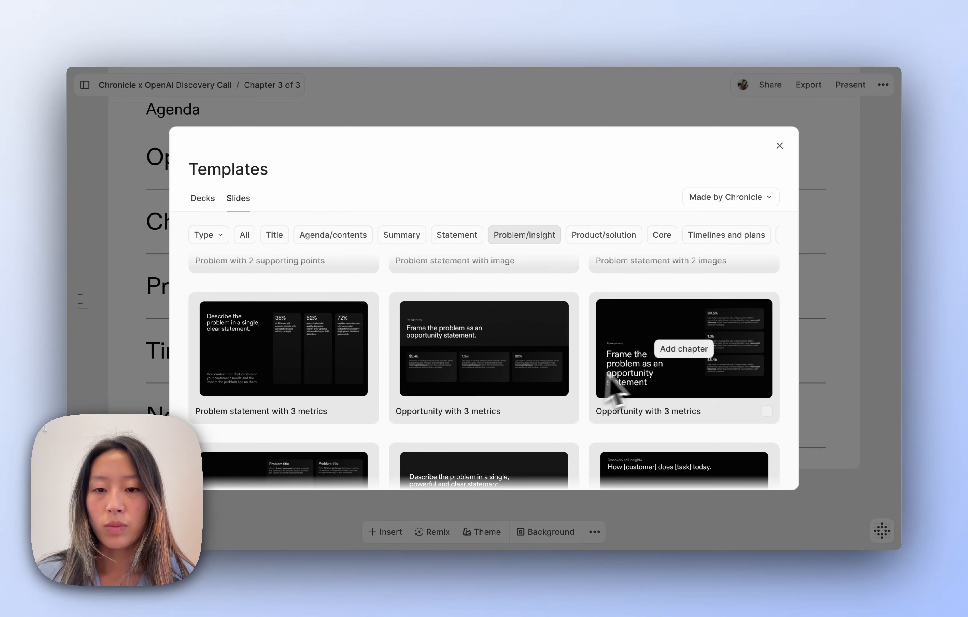
left_click(684, 350)
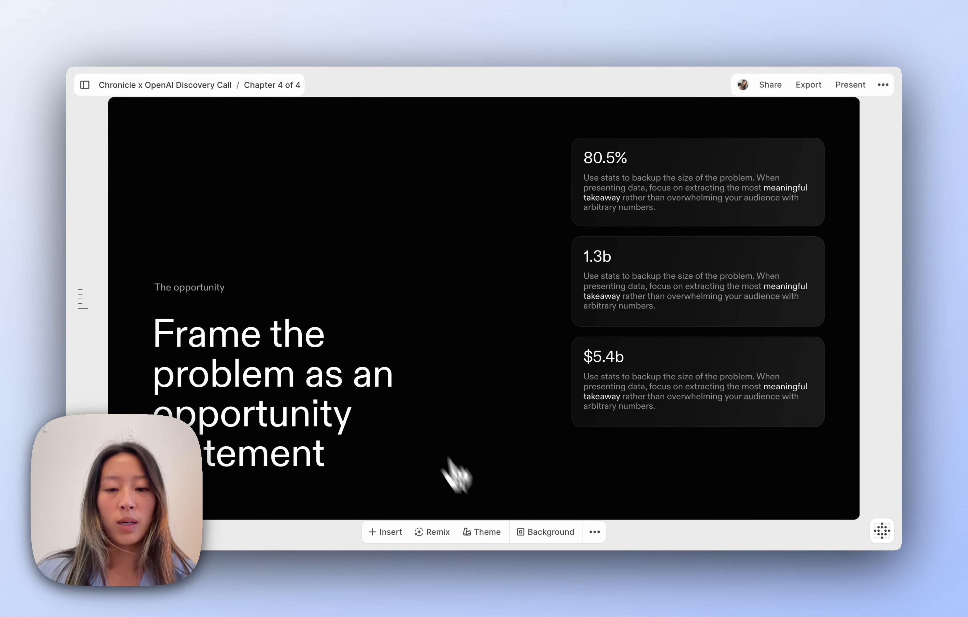
- Apply the Minimal theme and retitle the heading 'The case for a modern AI presentation system at OpenAI'
left_click(483, 533)
scroll(501, 407, "down", 8)
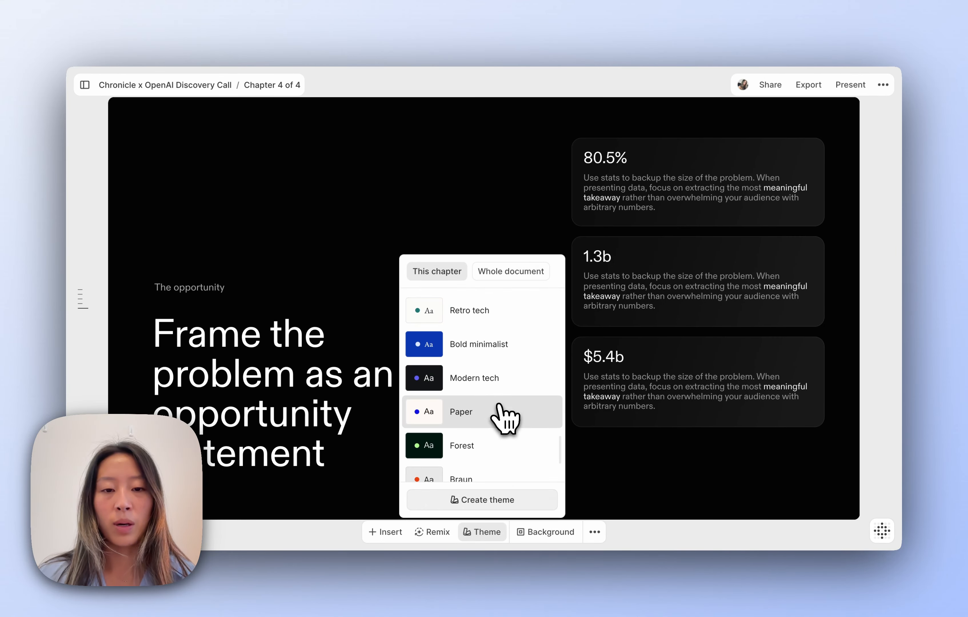
scroll(502, 411, "up", 3)
left_click(474, 314)
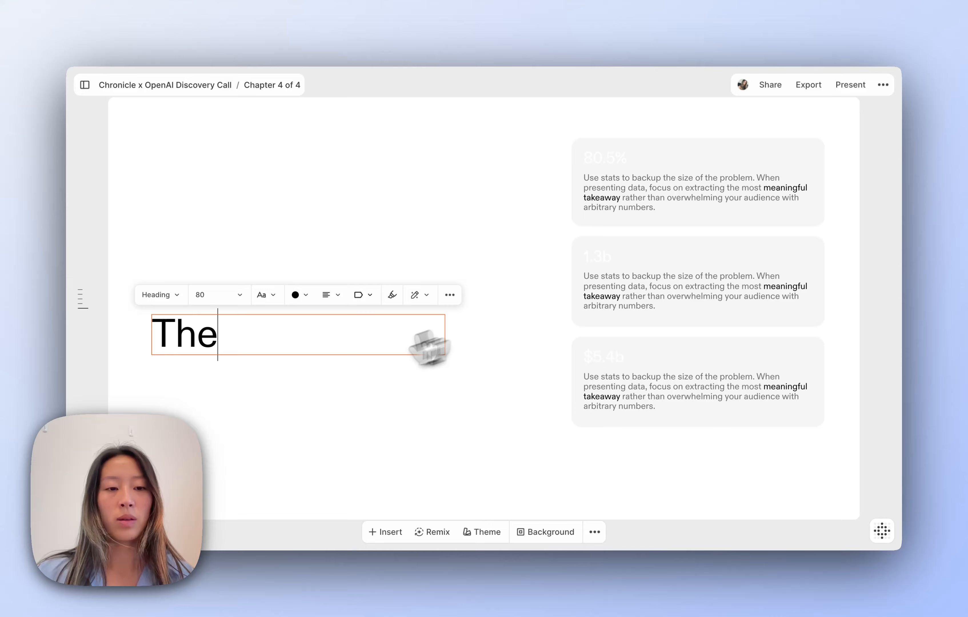
type("case fo")
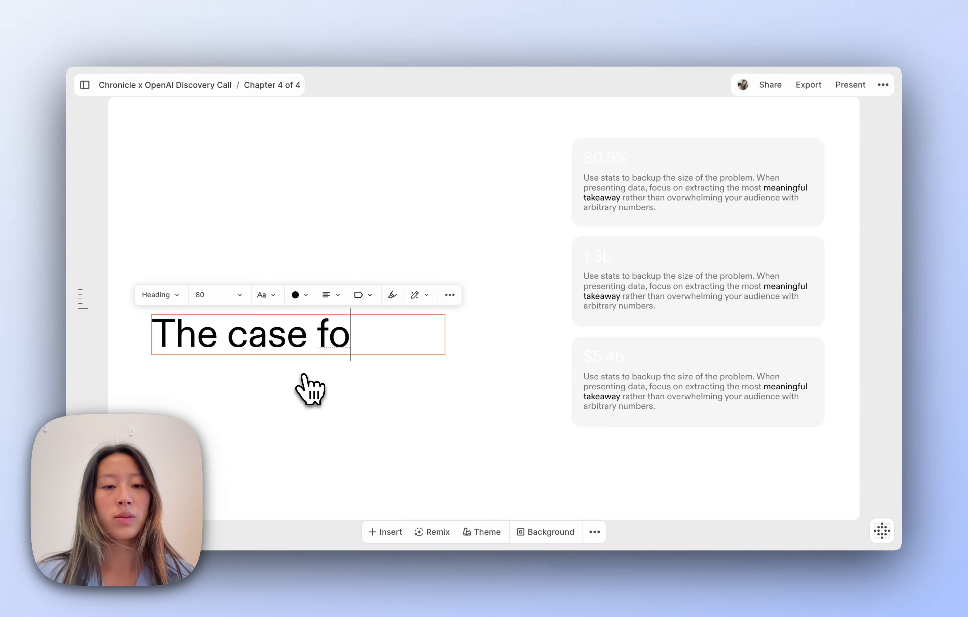
type("r a modern AI p")
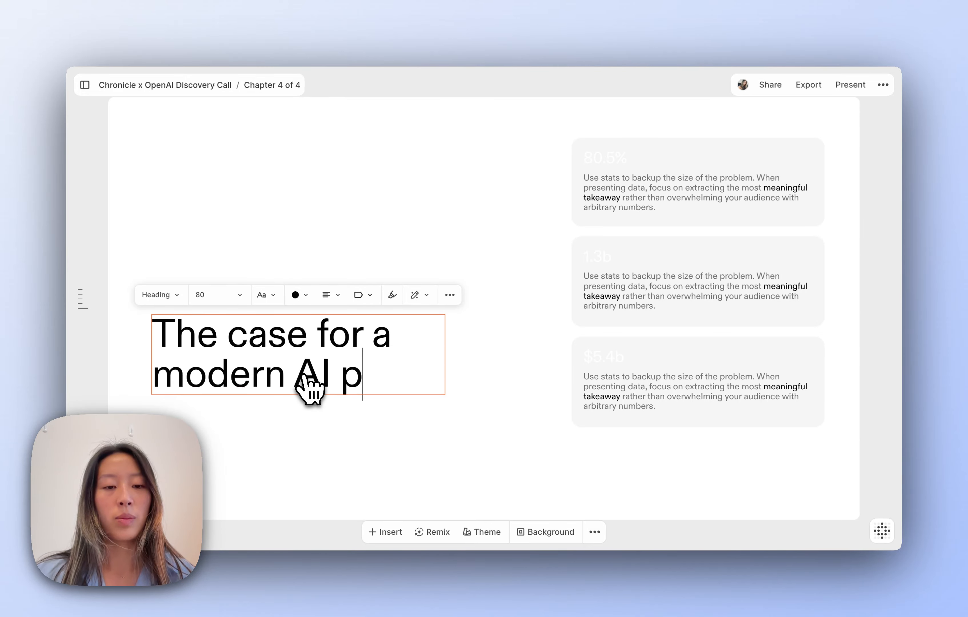
type("resentation system at")
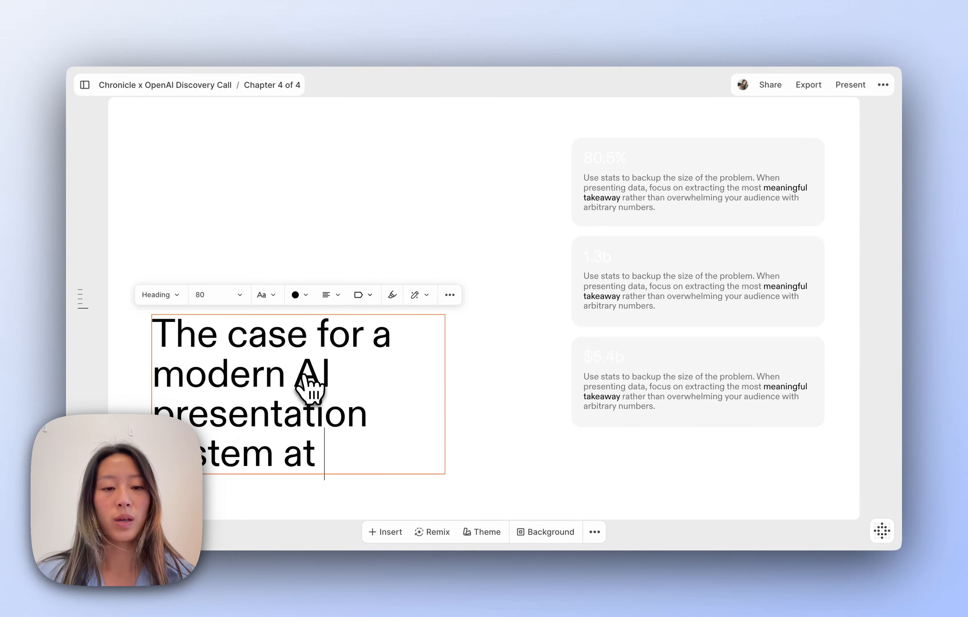
type(" OpenAI")
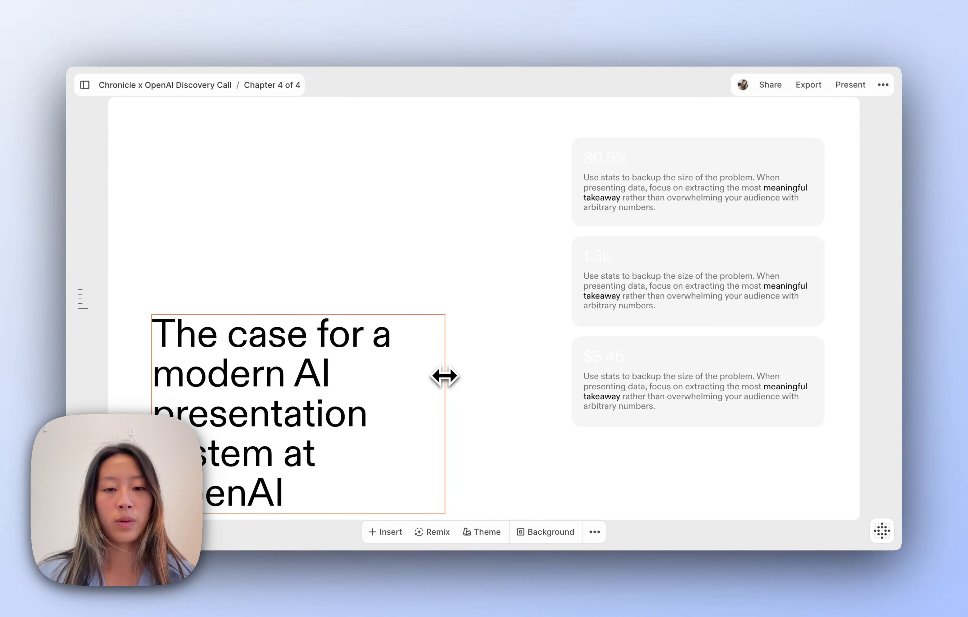
left_click_drag(445, 376, 484, 380)
- Make 'The opportunity' label black, then select the first card's 80.5% title
left_click(209, 258)
left_click(183, 291)
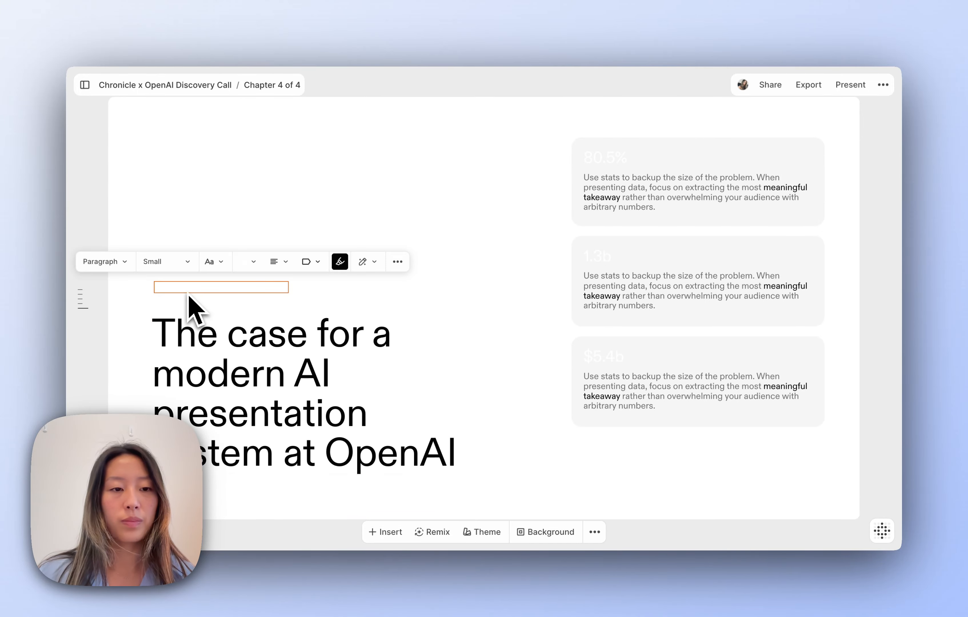
left_click(250, 263)
left_click(123, 236)
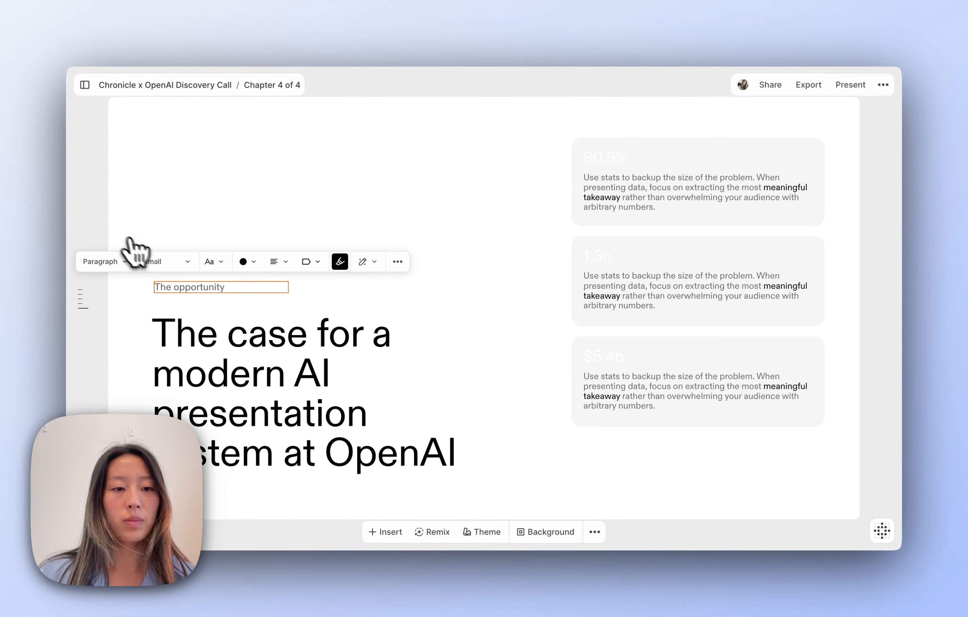
left_click(306, 299)
double_click(607, 159)
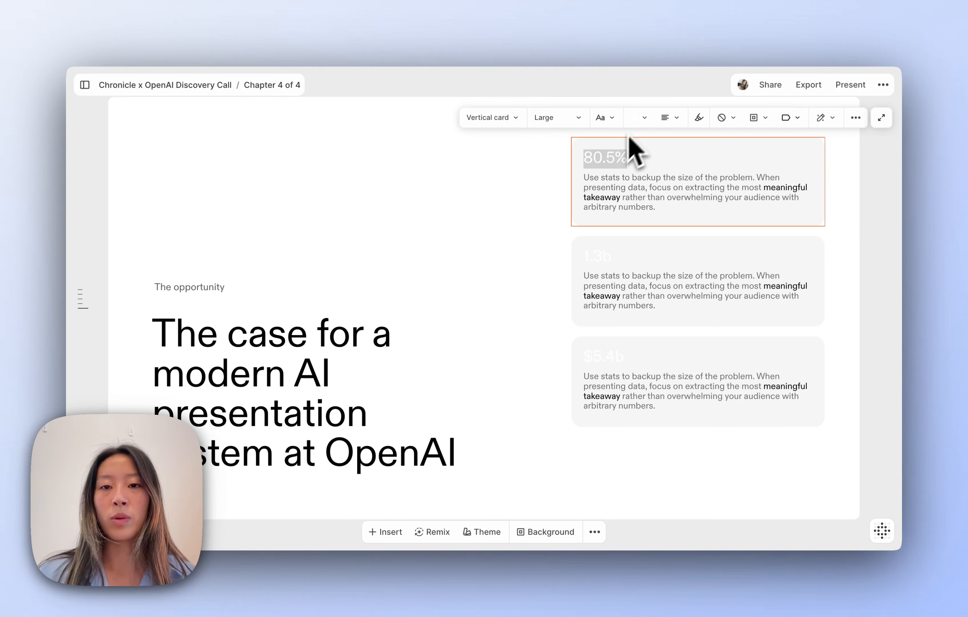
- Retitle the first two cards 'On-brand across teams' and 'Smart templates and AI' in black
left_click(636, 120)
left_click(517, 93)
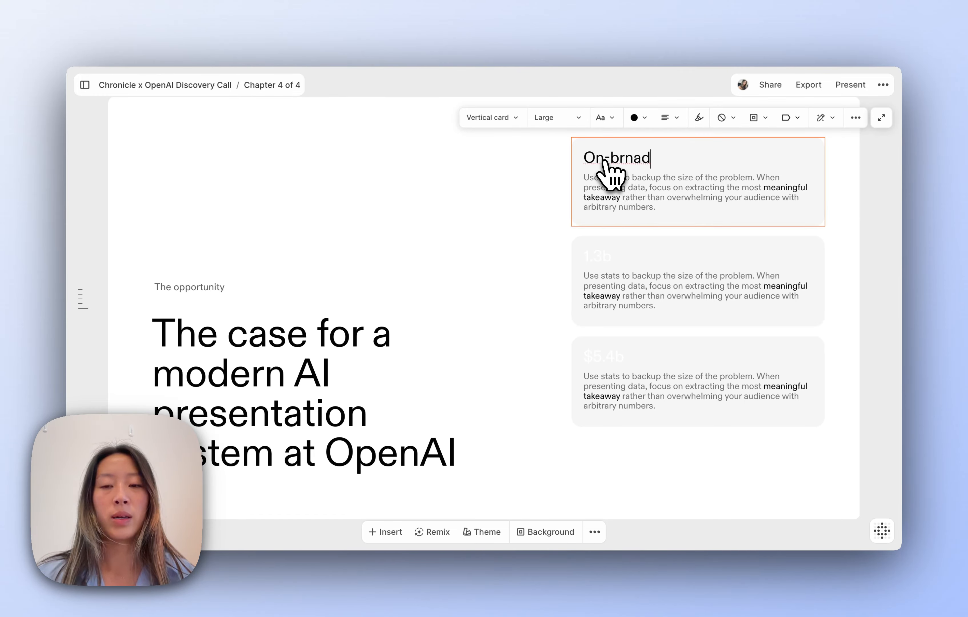
type("On-brand across team")
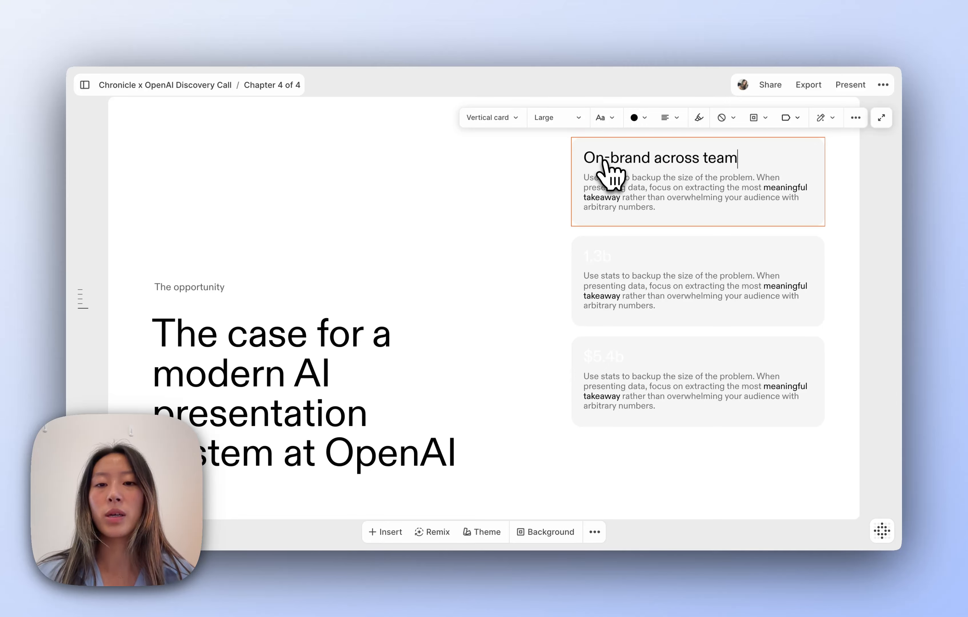
type("s")
double_click(606, 257)
left_click(640, 217)
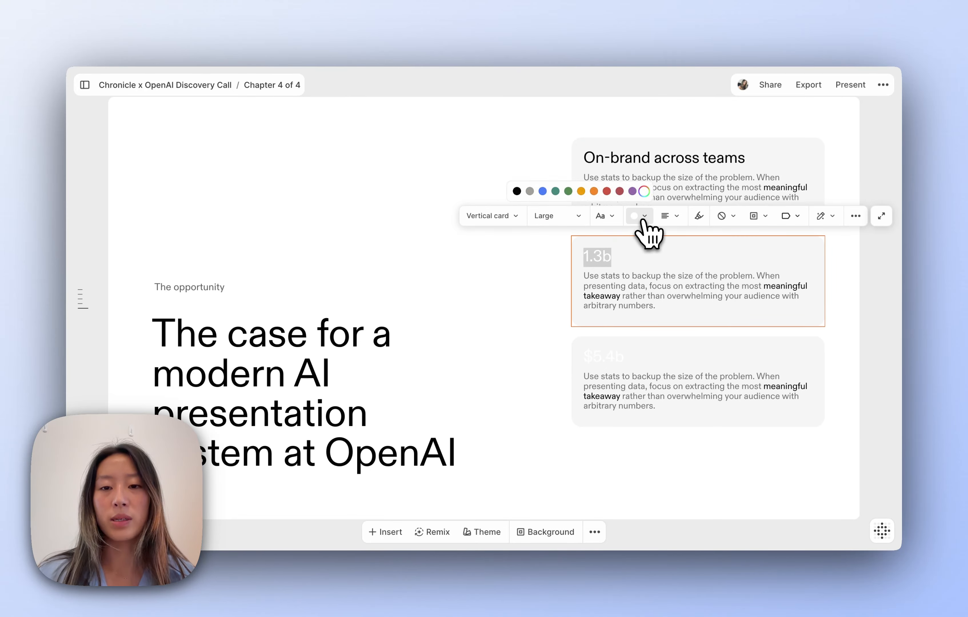
left_click(517, 191)
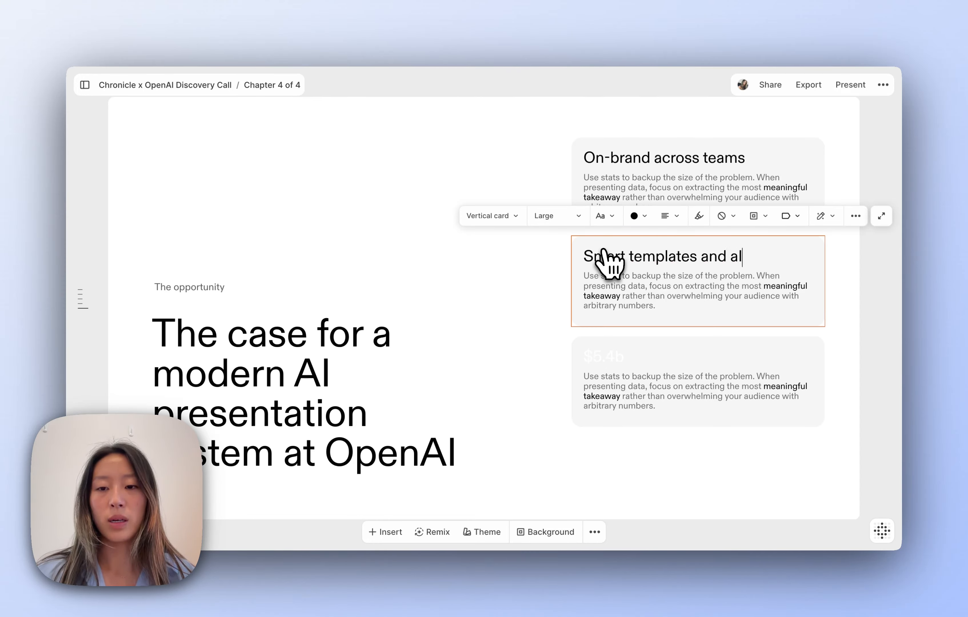
type("I")
- Retitle the third card 'Scales across all use cases' in black and draft an AI chat prompt
double_click(609, 358)
type("Sca")
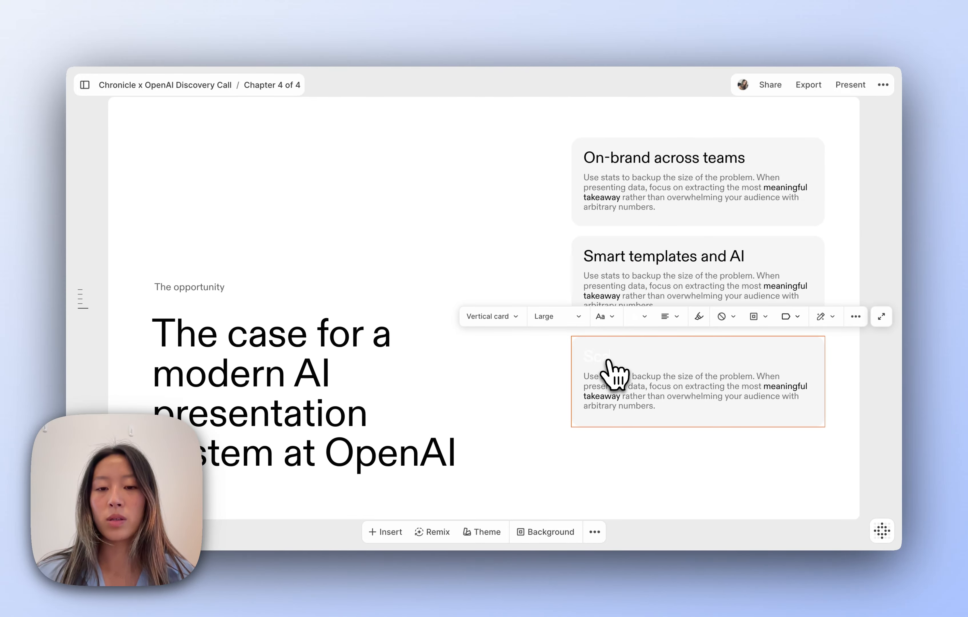
type("le")
left_click(641, 316)
double_click(603, 357)
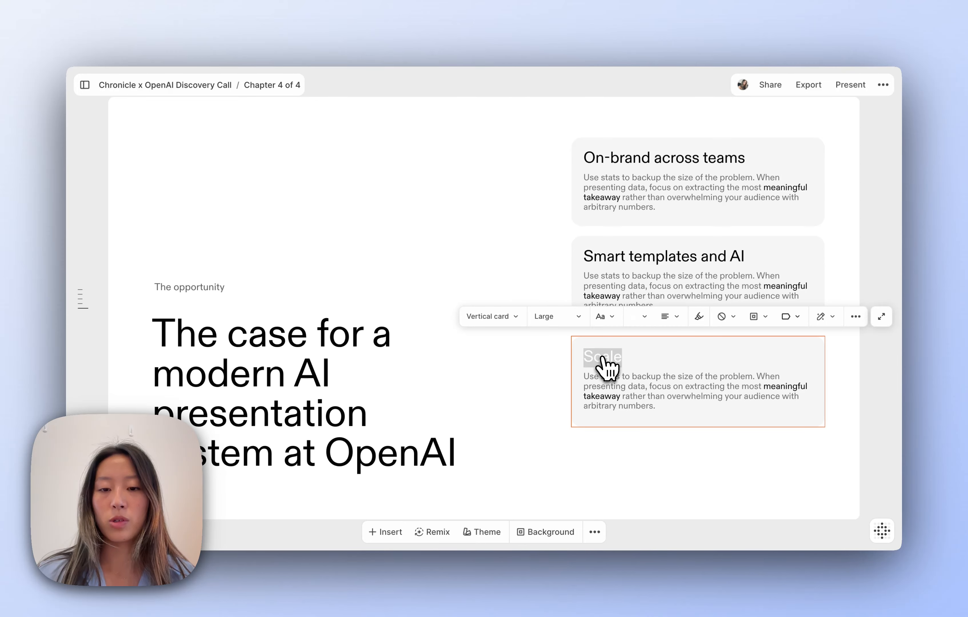
left_click(642, 316)
left_click(517, 290)
left_click(619, 345)
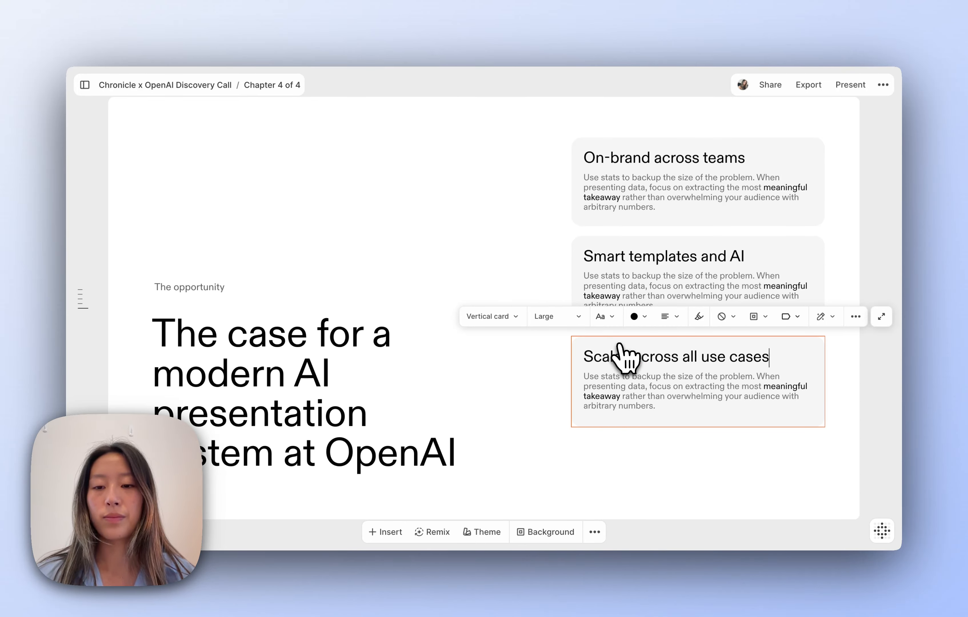
left_click(553, 406)
left_click(882, 531)
type("Give me some points on why openAI needs")
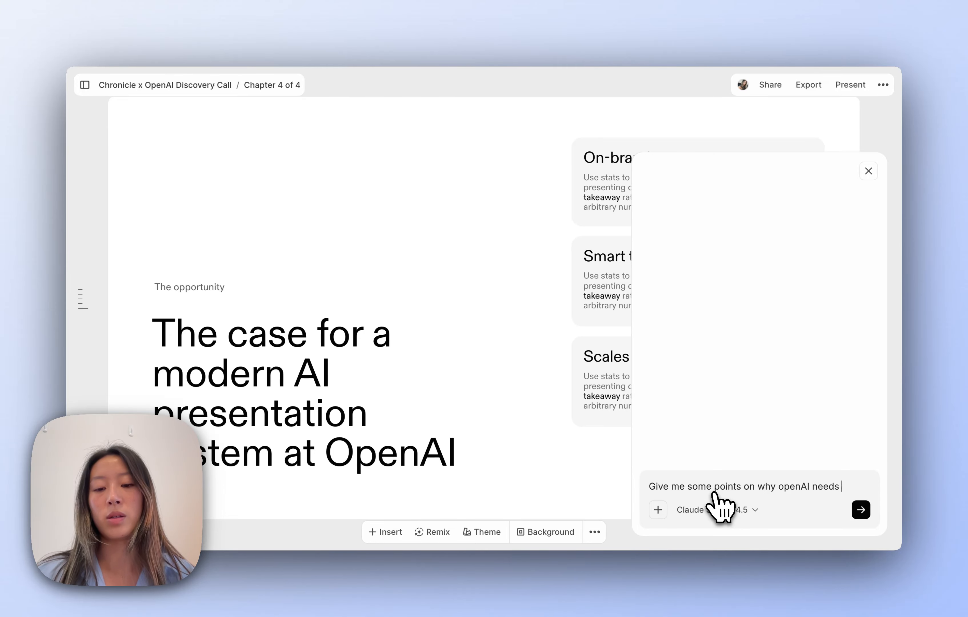
type(" an AI presentation tool - including on-brand, ")
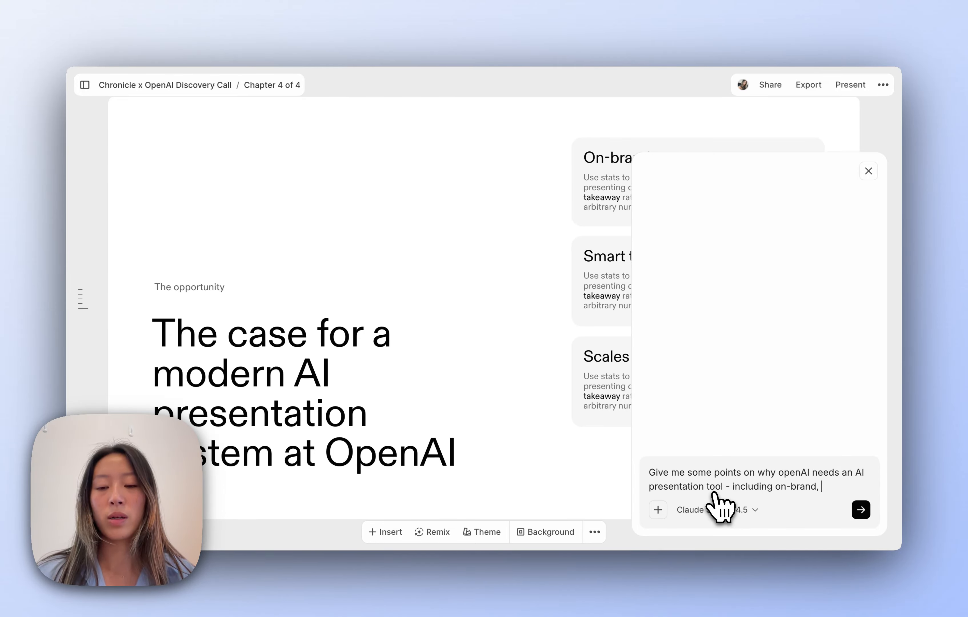
type("smart templates and AI, and scales across use cases")
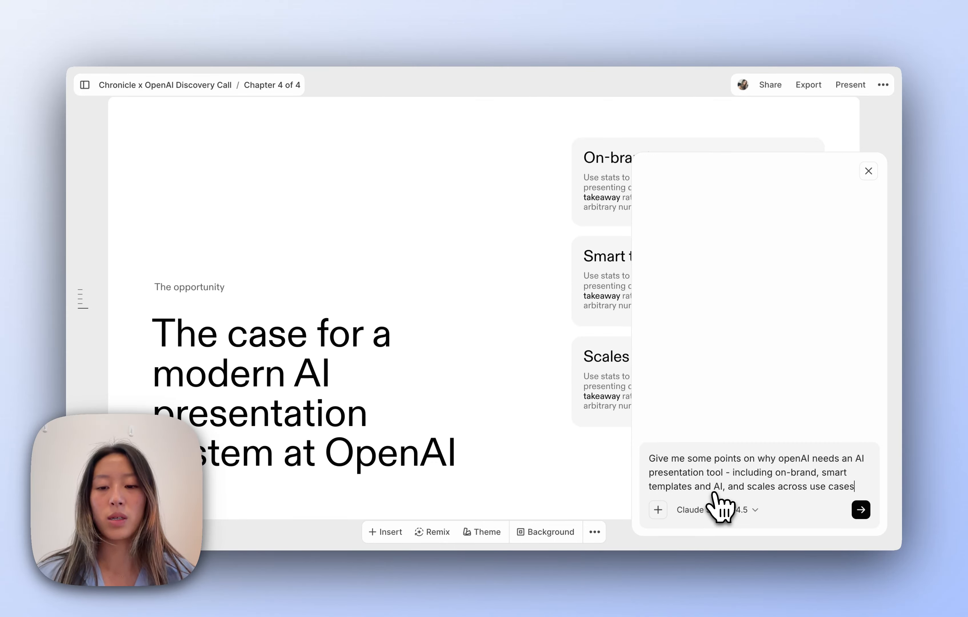
- Send the prompt and select the reply's first bullet on brand consistency
key("Return")
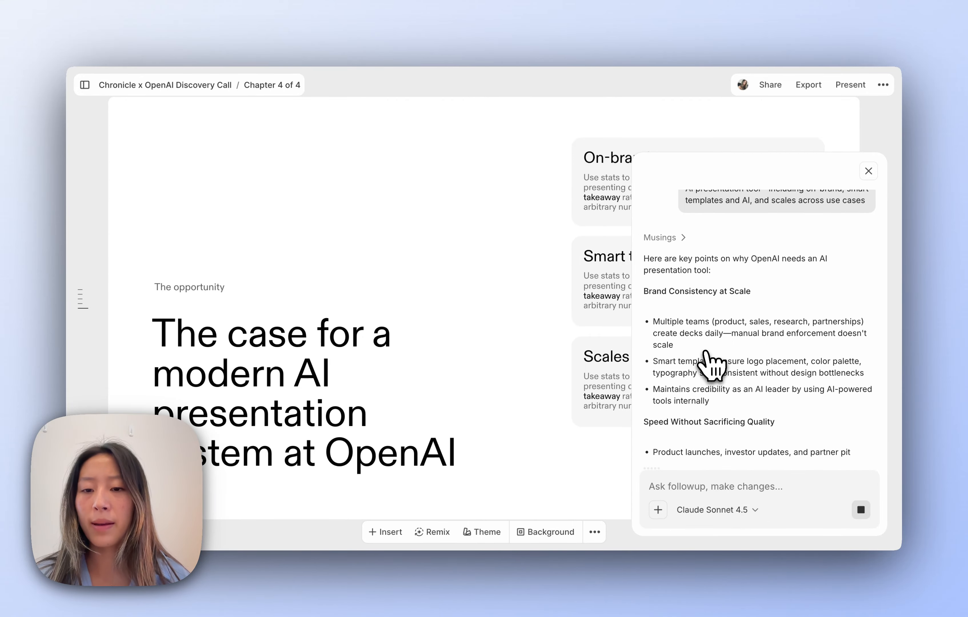
triple_click(694, 338)
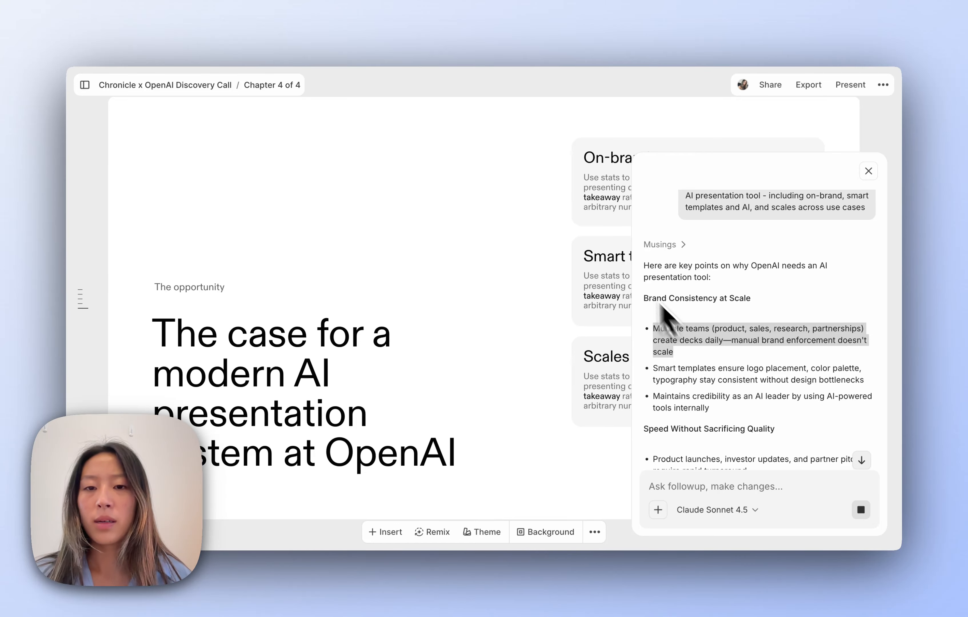
- Paste the AI bullet into the On-brand card and remove its bullet marker
type("Multiple teams (product, sales, research, partnerships) create decks daily—manual brand enforcement doesn't scale")
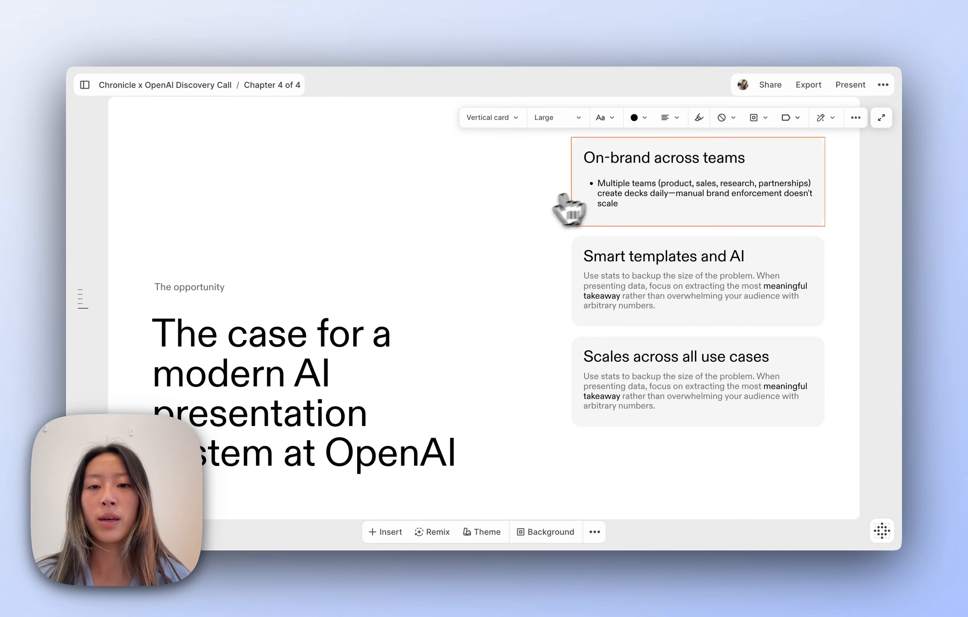
left_click(598, 181)
key("BackSpace")
left_click(516, 199)
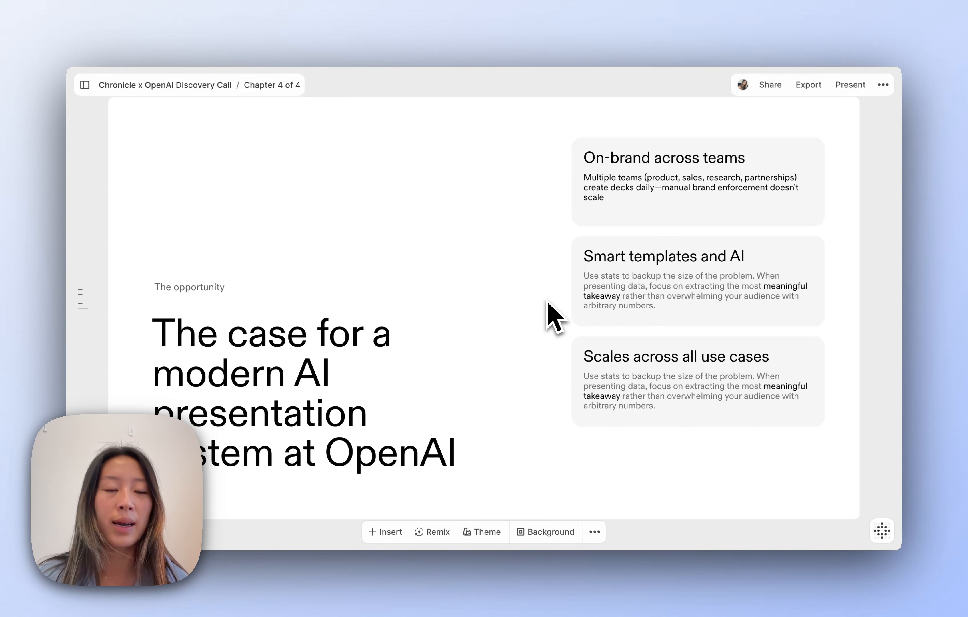
scroll(504, 339, "up", 20)
scroll(503, 340, "down", 3)
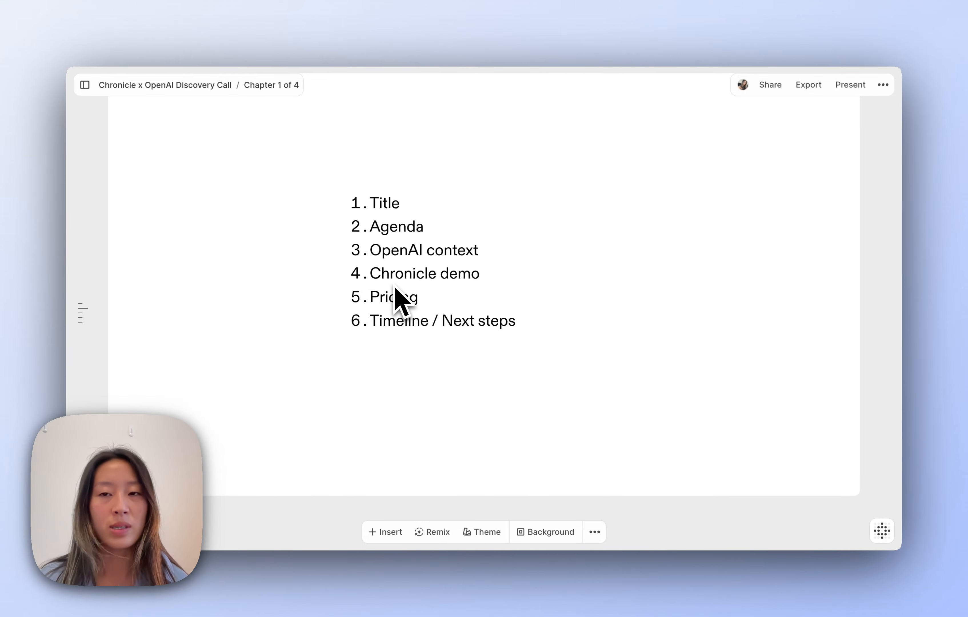
scroll(433, 335, "down", 20)
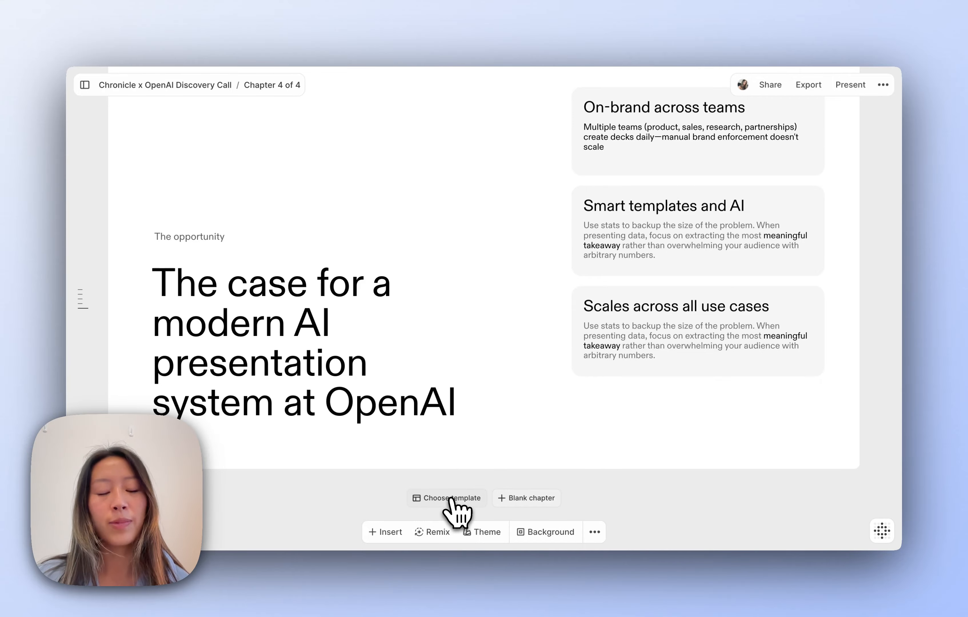
- Add the Product/feature title page template as chapter five from the Product/solution filter
left_click(452, 499)
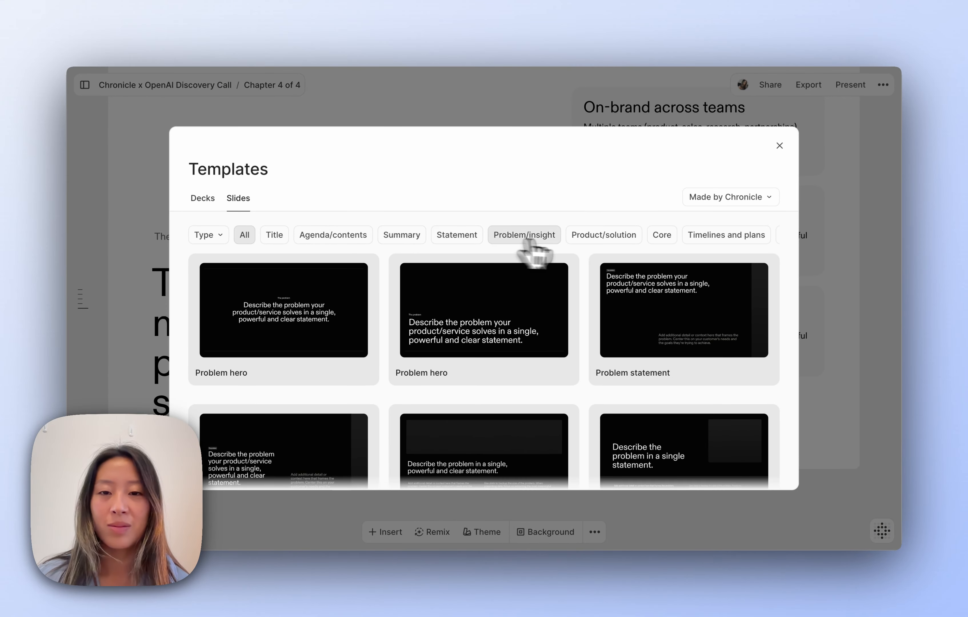
left_click(601, 240)
scroll(498, 345, "down", 6)
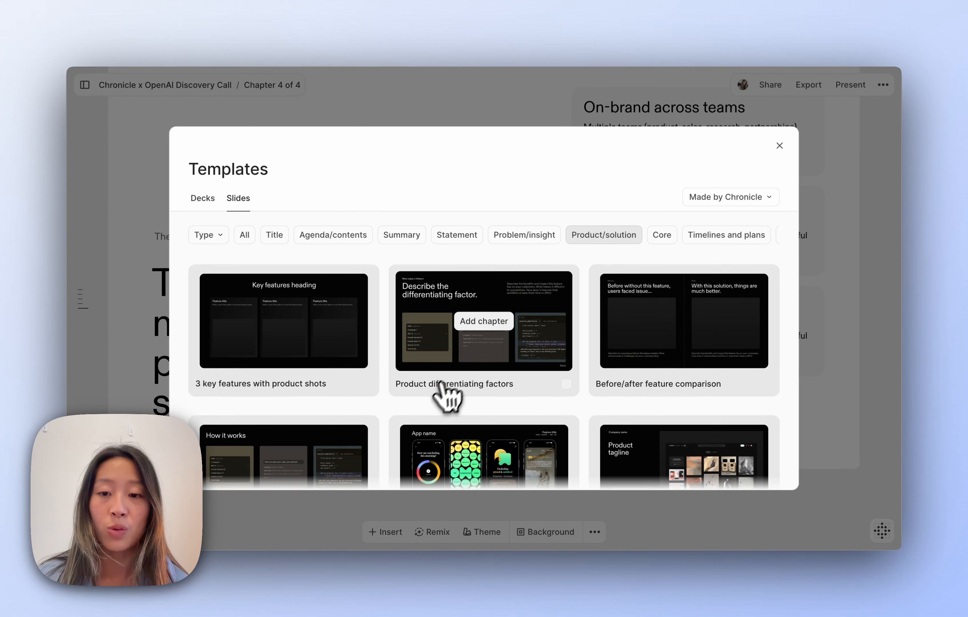
scroll(533, 423, "down", 5)
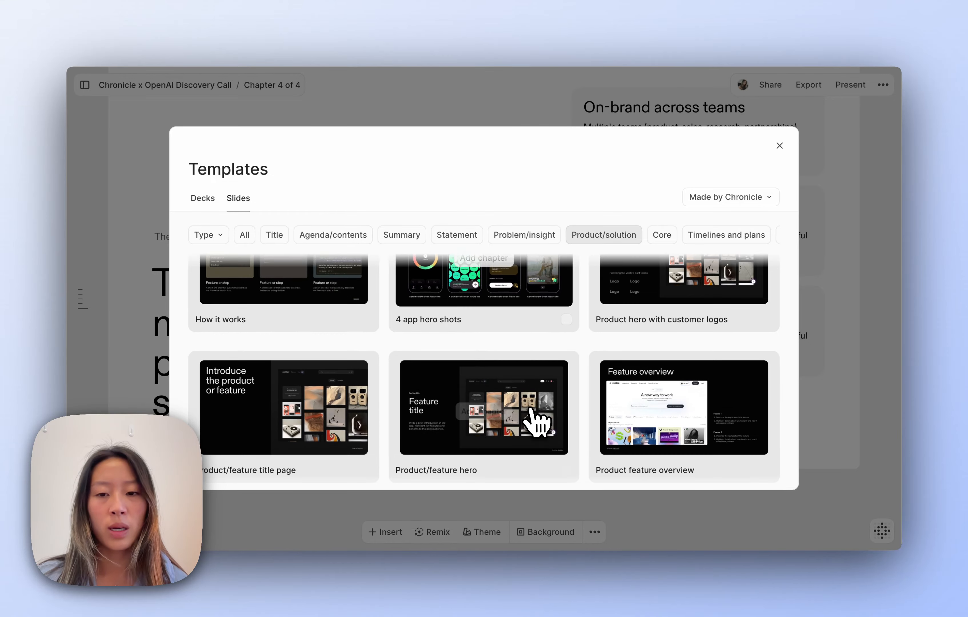
scroll(470, 422, "down", 1)
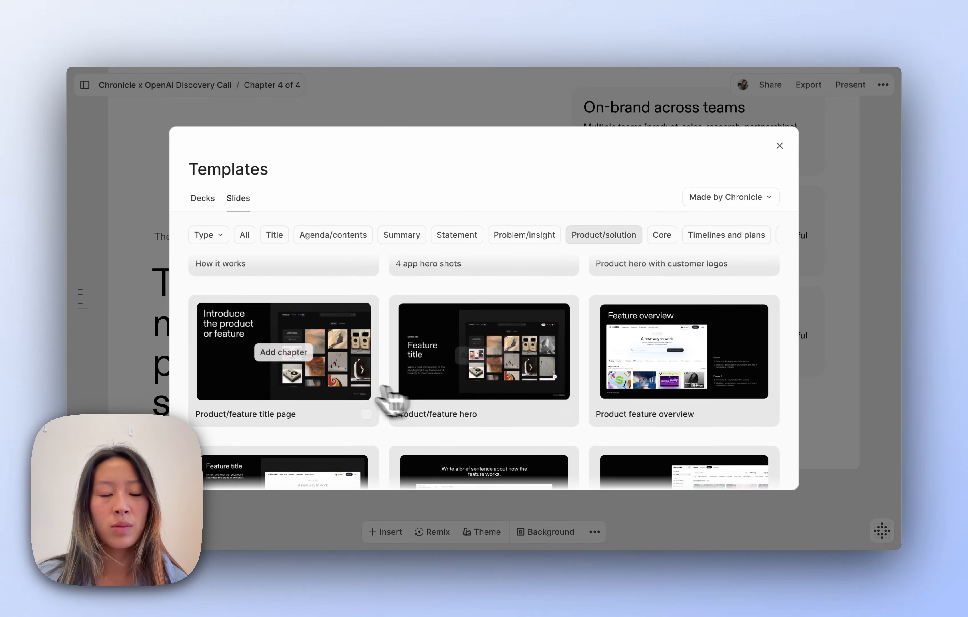
left_click(284, 352)
- Apply the Minimal theme and retype the heading as 'Meet Chronicle'
left_click(484, 529)
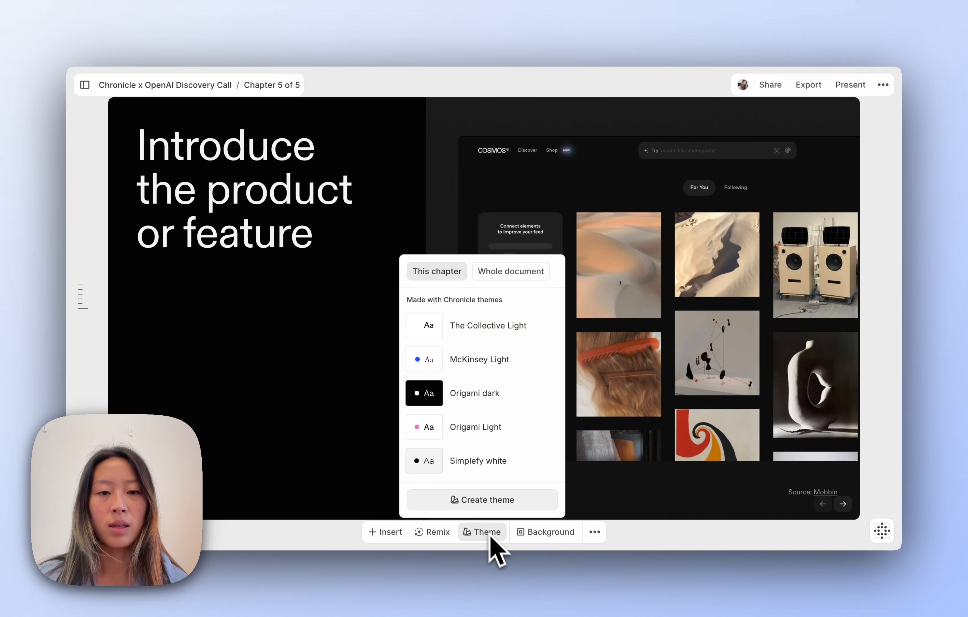
scroll(480, 407, "down", 10)
scroll(476, 408, "down", 12)
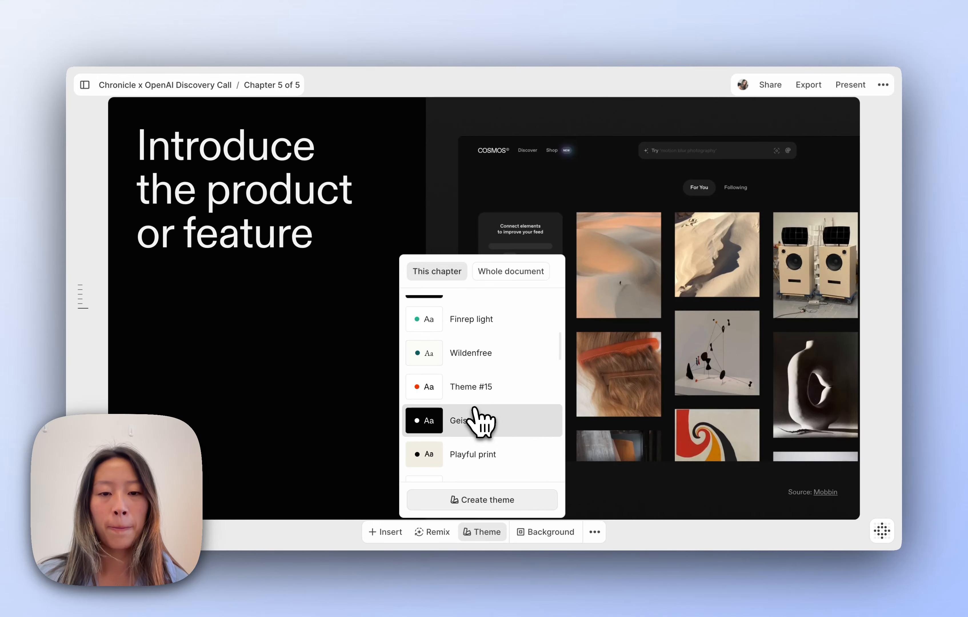
left_click(471, 391)
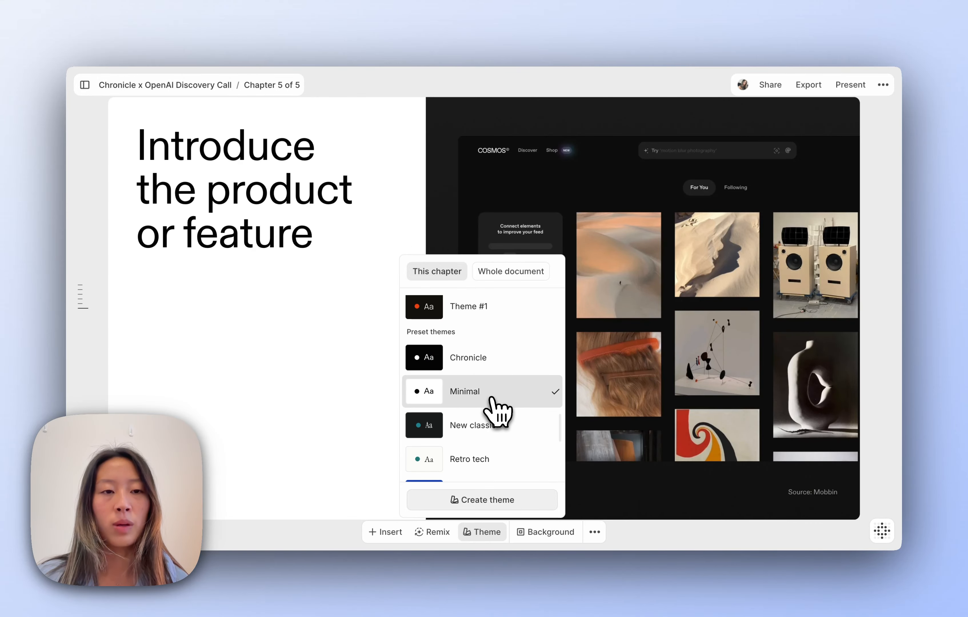
left_click(246, 205)
left_click(246, 203)
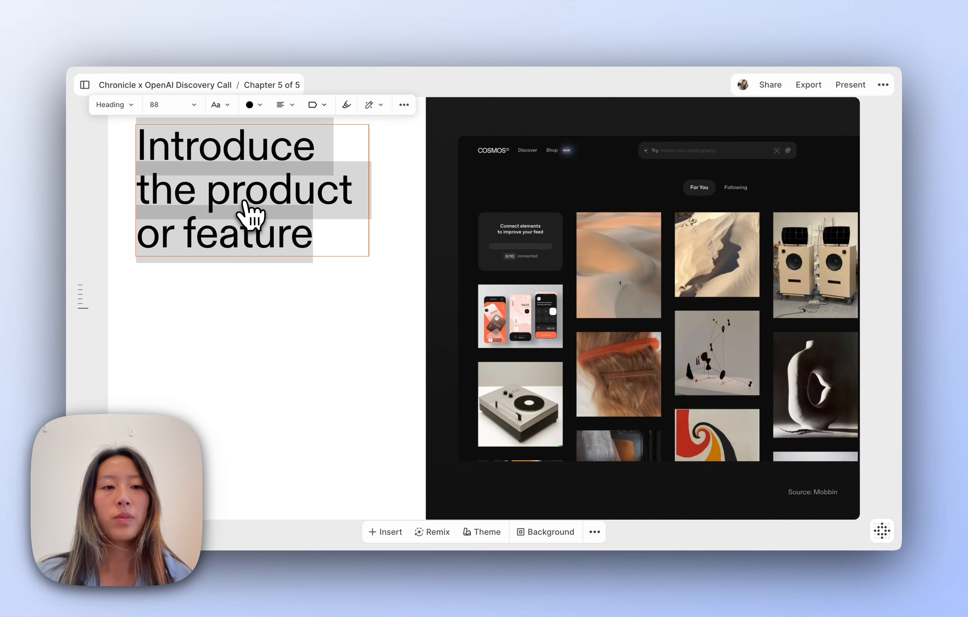
type("Meet Chronicle")
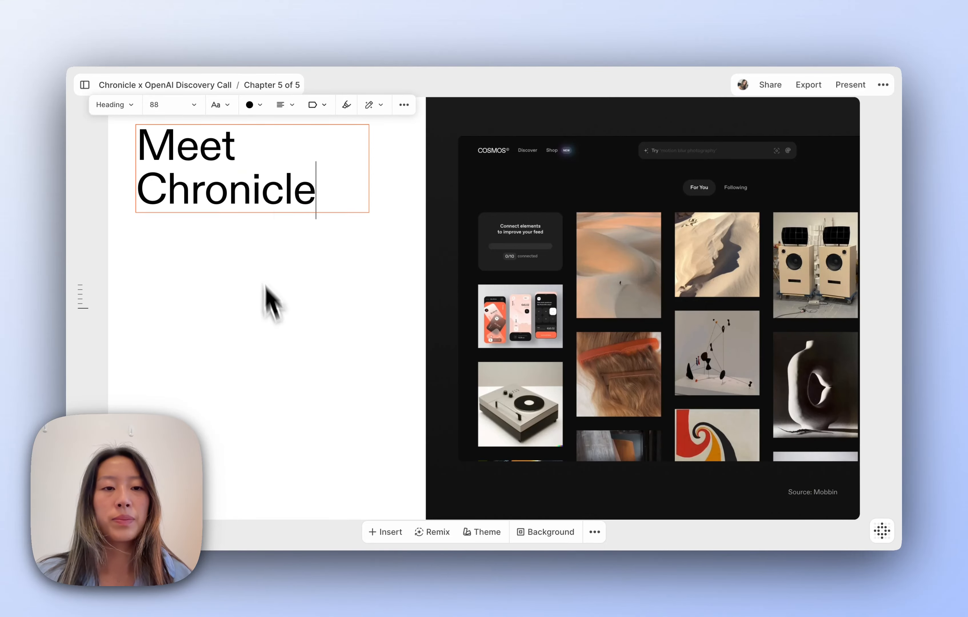
left_click(309, 350)
left_click(449, 159)
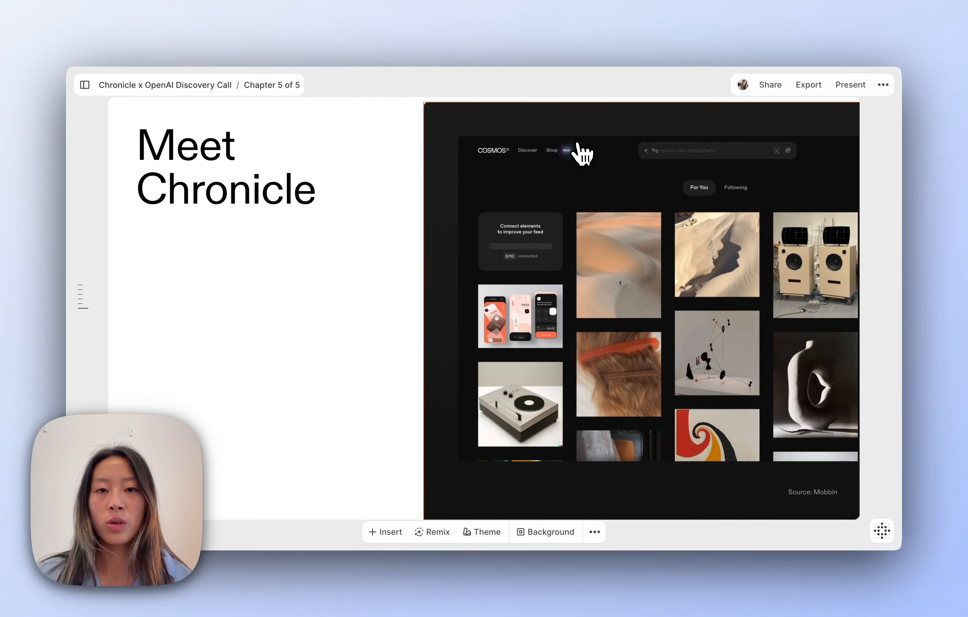
- Regenerate the slide's right-hand image with the AI prompt 'a light green gradient'
left_click(726, 94)
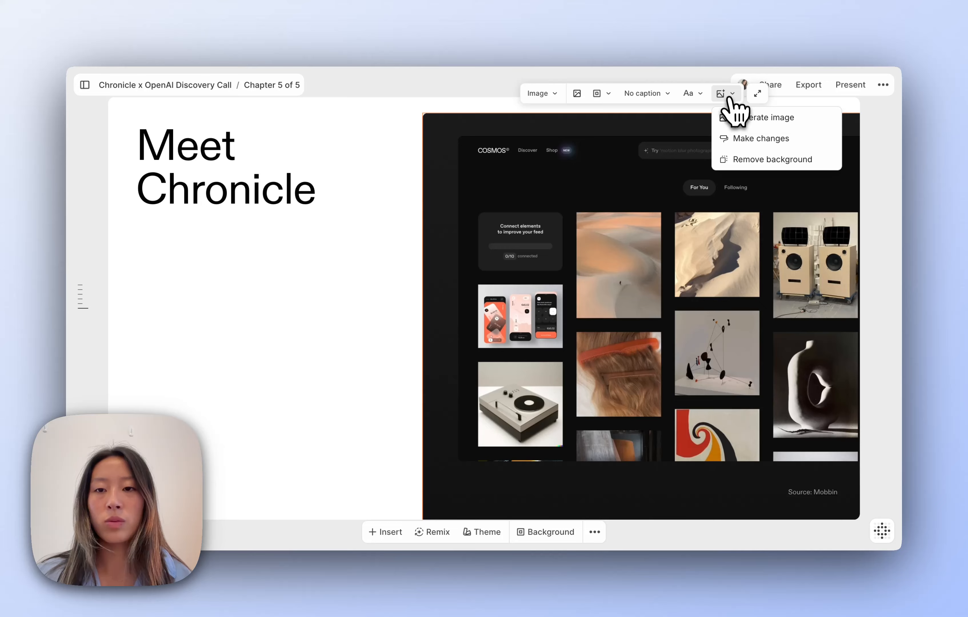
left_click(757, 140)
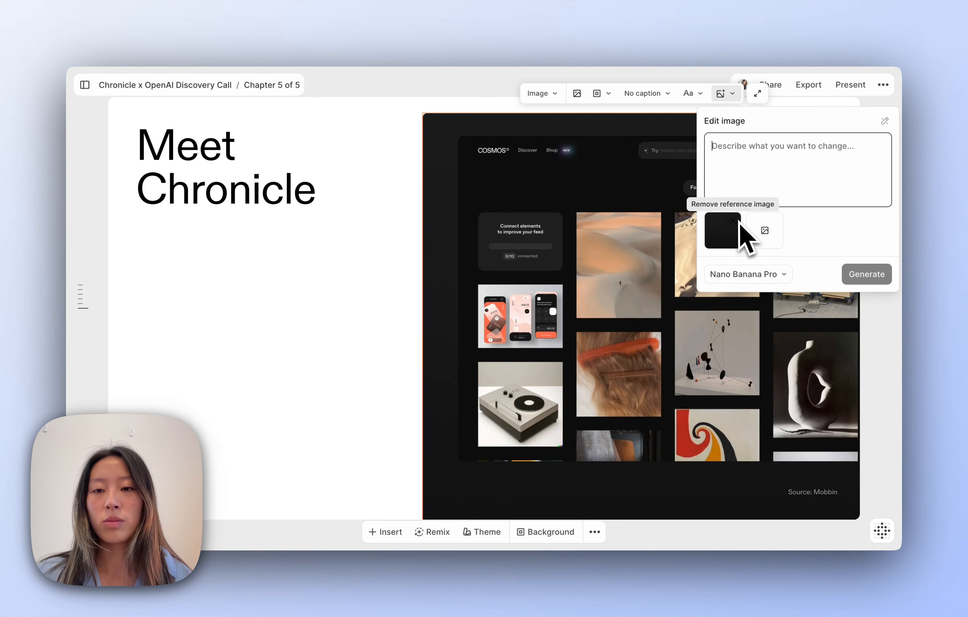
type("G")
key("BackSpace")
type("a light green gradient blur")
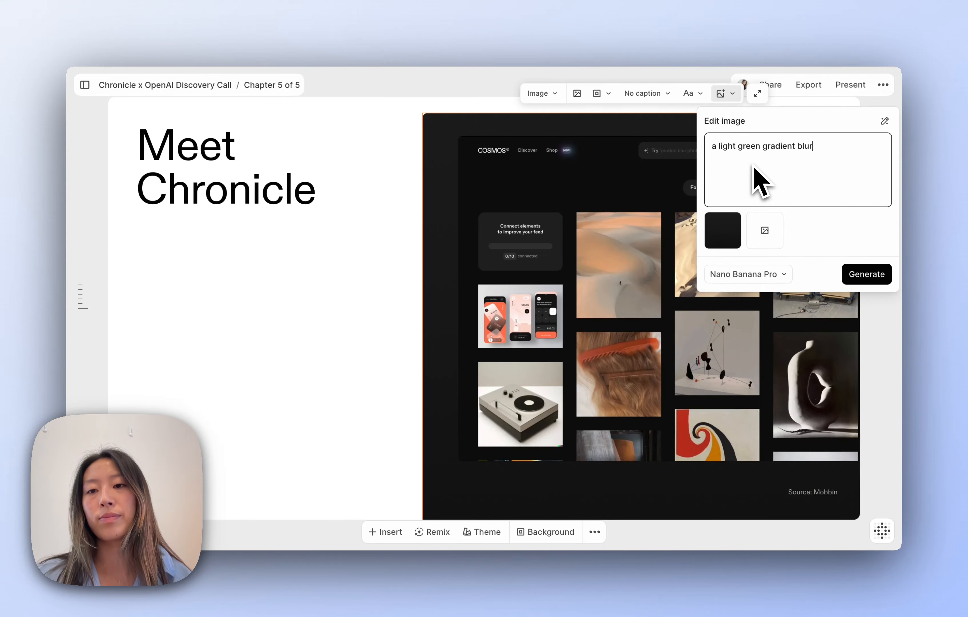
key("Return")
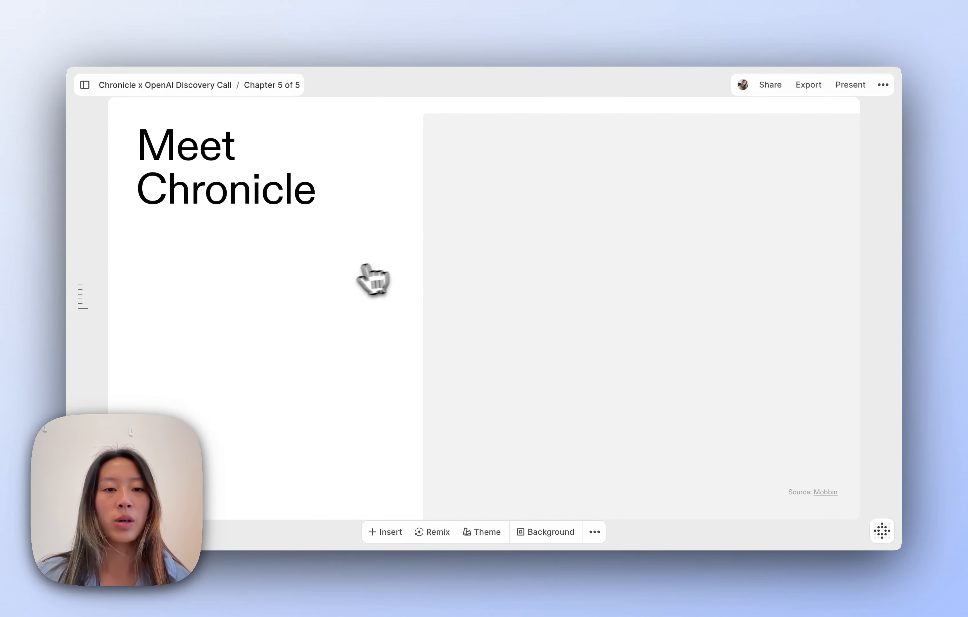
- Open the Welcome to Chronicle document from the documents list
scroll(346, 285, "up", 5)
left_click(85, 84)
left_click(118, 354)
scroll(367, 330, "down", 5)
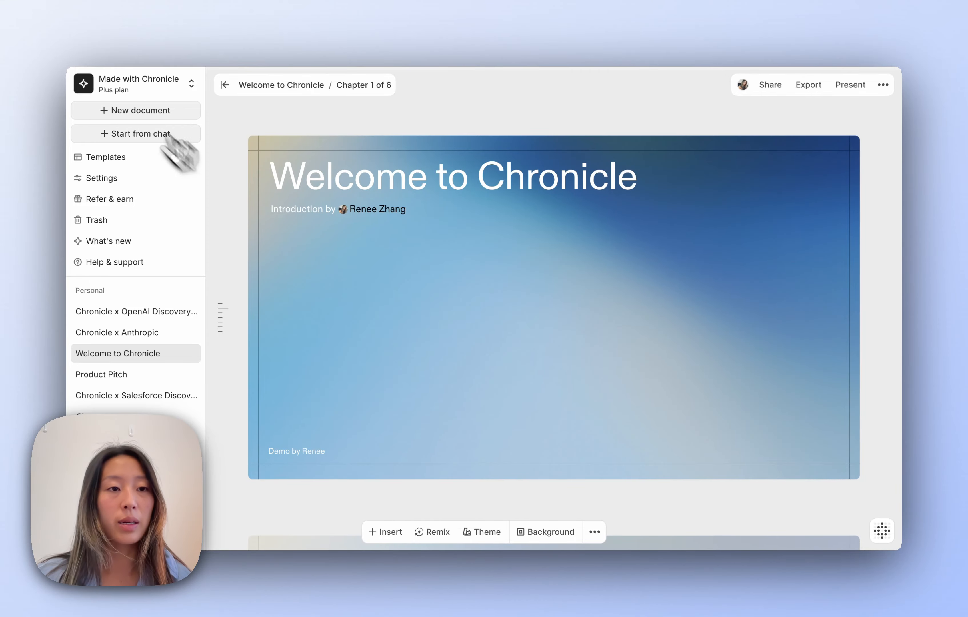
- Screenshot the Welcome to Chronicle window and reopen the Chronicle x OpenAI Discovery Call deck
key("super+shift+4")
left_click_drag(62, 66, 894, 550)
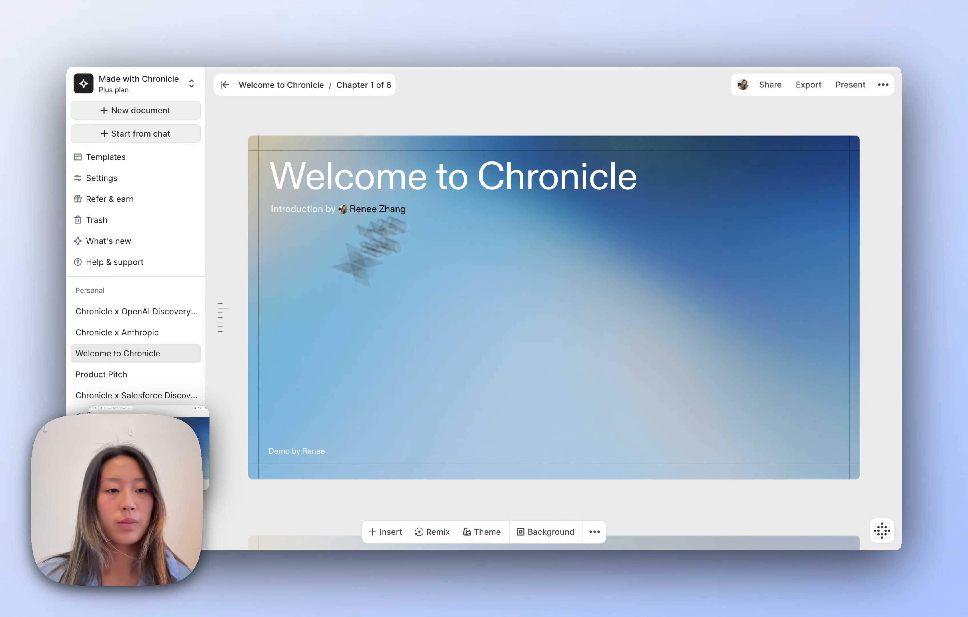
left_click(140, 312)
scroll(555, 301, "down", 20)
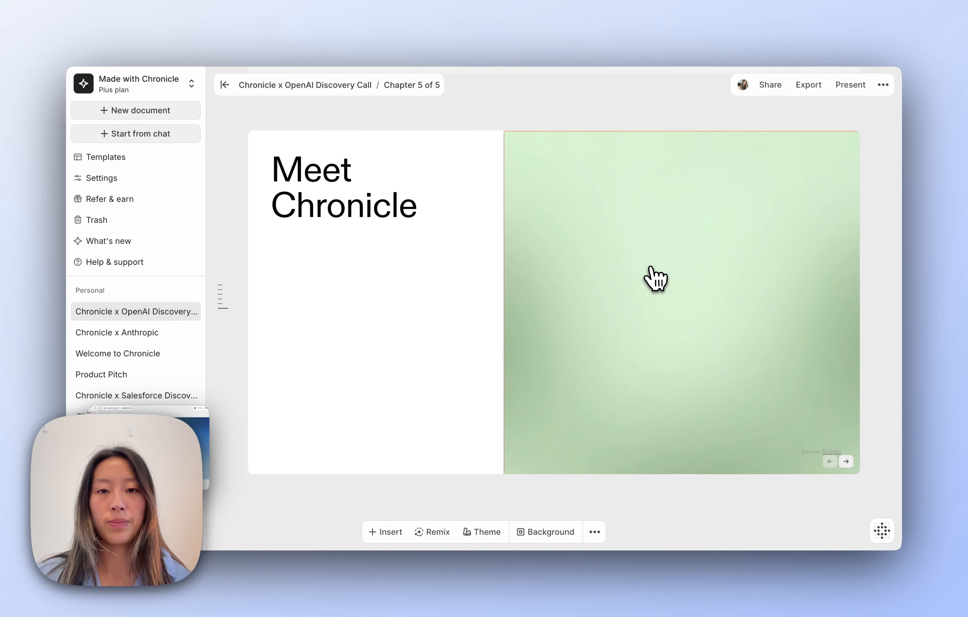
- Place the screenshot on the Meet Chronicle green panel, enlarged and centred vertically
left_click(651, 272)
left_click_drag(191, 450, 672, 328)
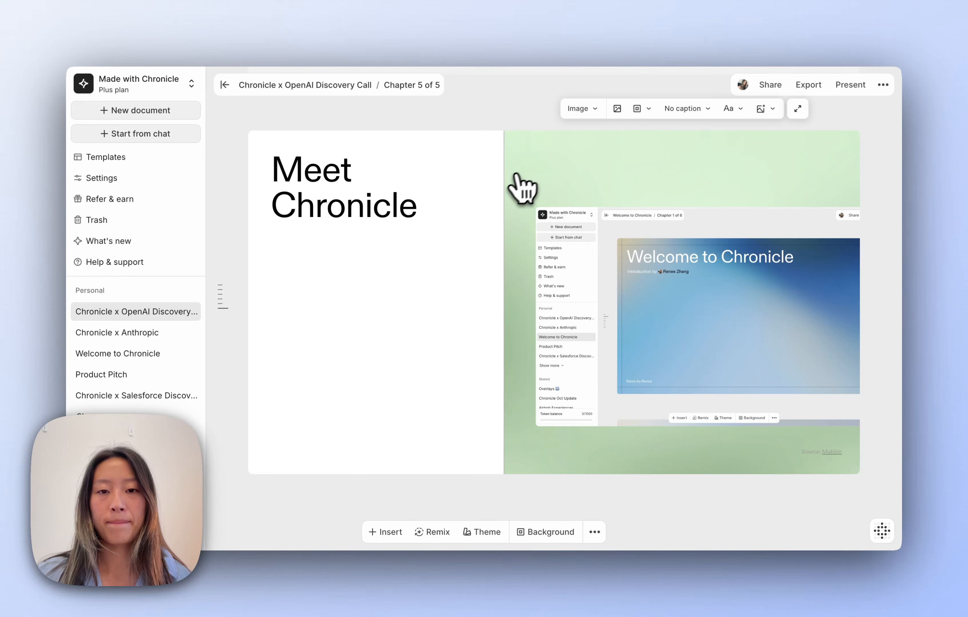
left_click_drag(504, 179, 466, 181)
left_click(769, 337)
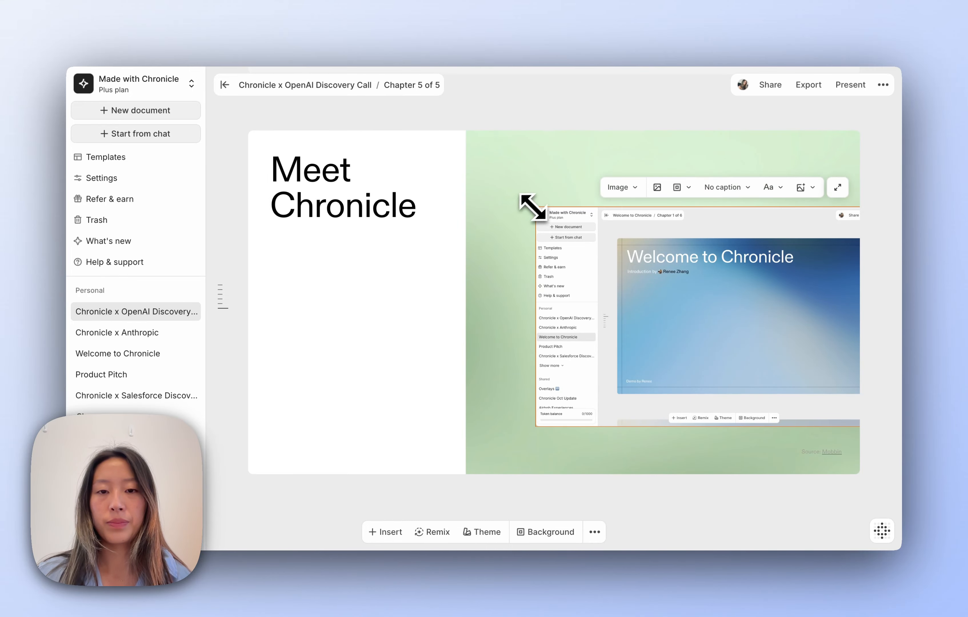
left_click_drag(532, 207, 485, 168)
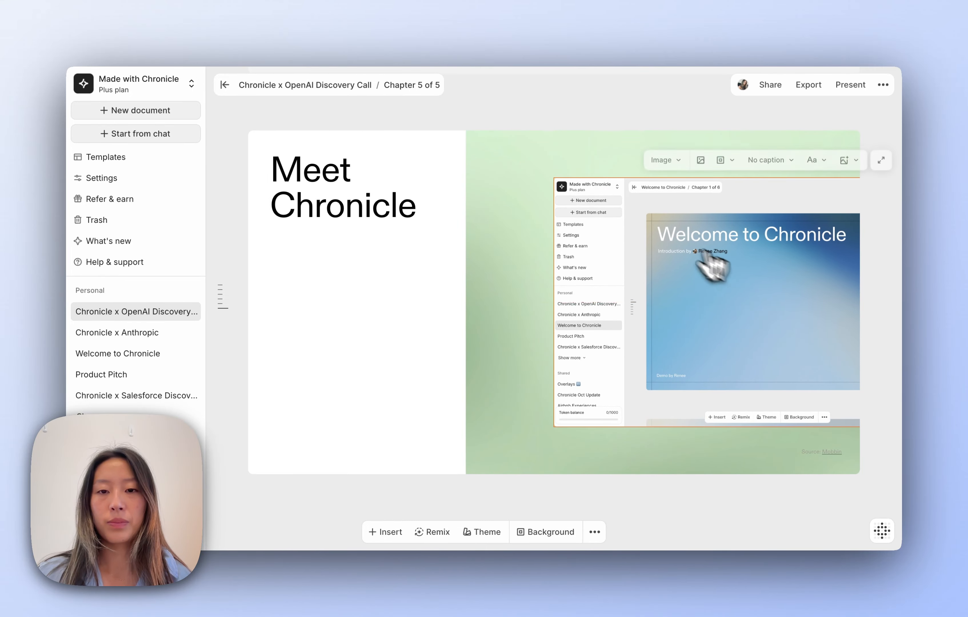
left_click_drag(552, 177, 482, 161)
left_click_drag(700, 223, 701, 242)
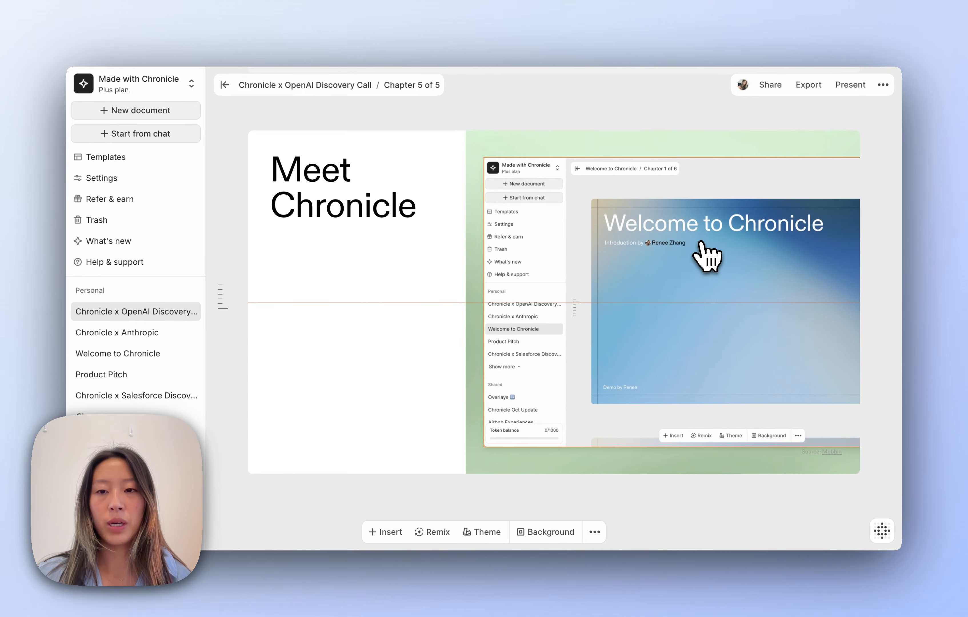
left_click(412, 342)
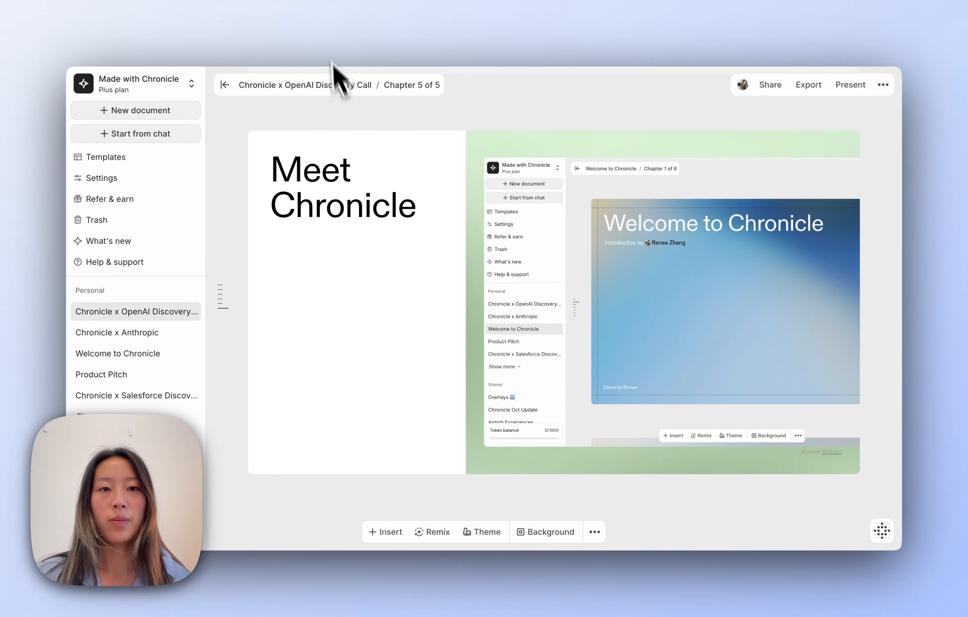
- Review the Pricing notes in Notion, then return to the Chronicle deck
left_click(322, 35)
left_click(377, 289)
left_click(218, 48)
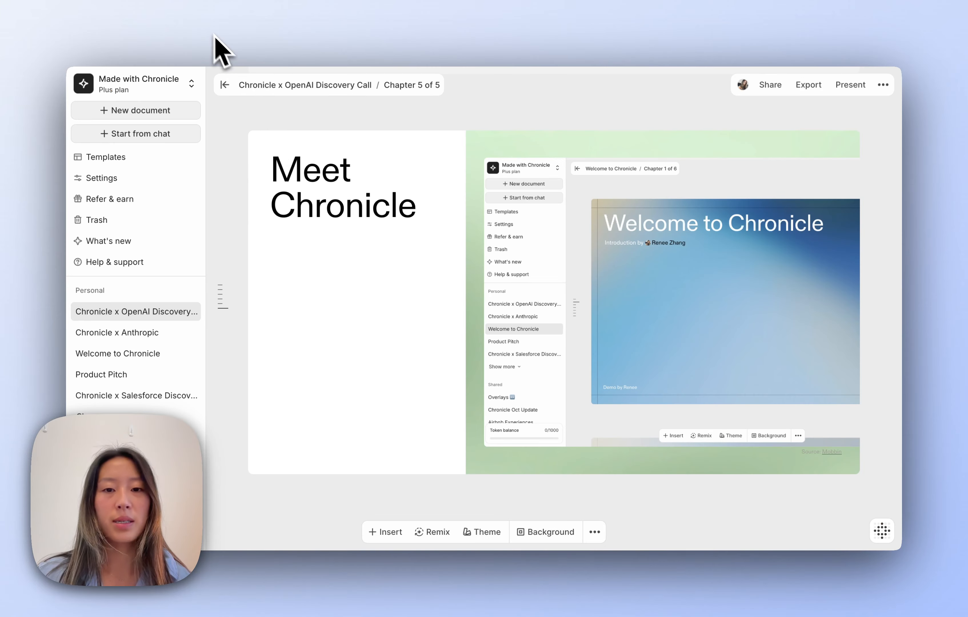
- Add the Simple pricing model template from Business model/pricing as a new chapter
left_click(507, 504)
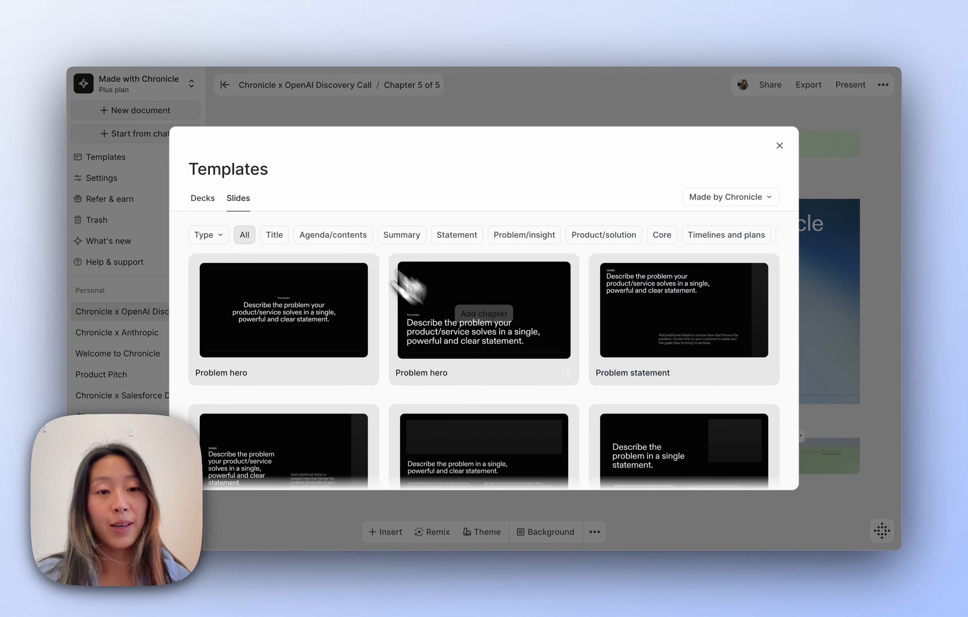
scroll(526, 241, "right", 5)
scroll(597, 240, "right", 10)
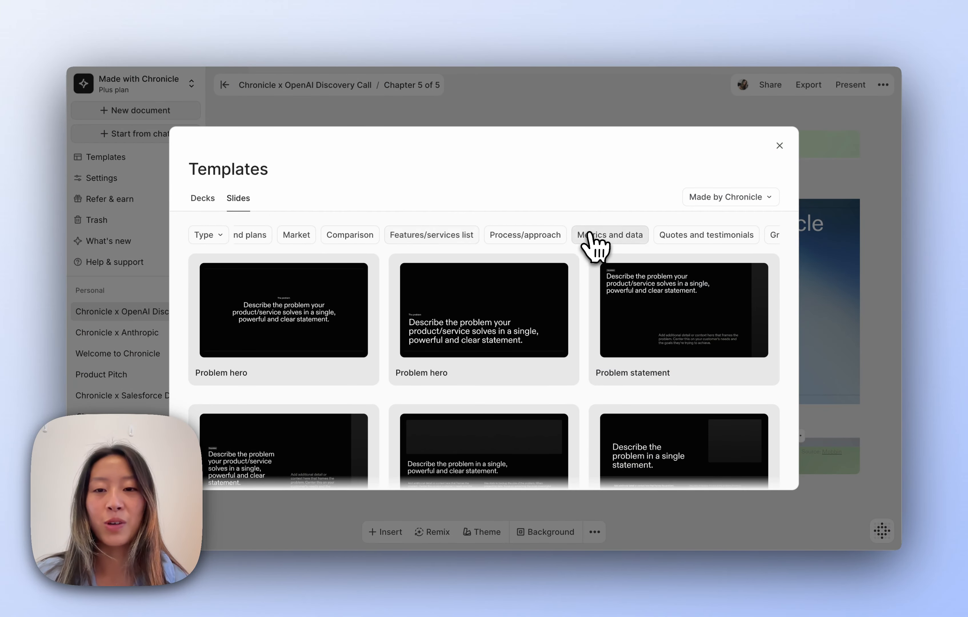
left_click(596, 238)
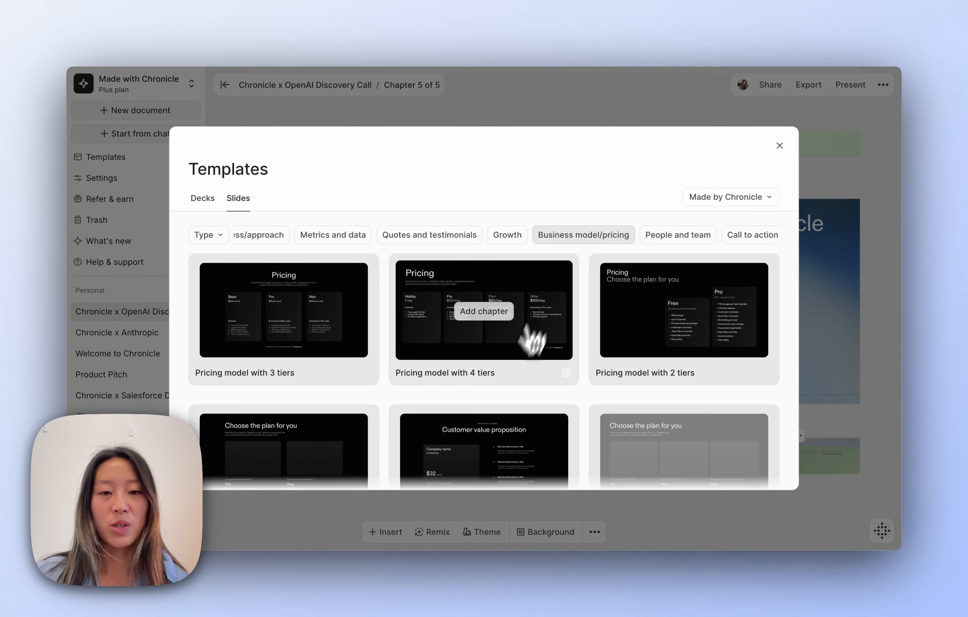
scroll(496, 452, "down", 3)
scroll(490, 464, "up", 3)
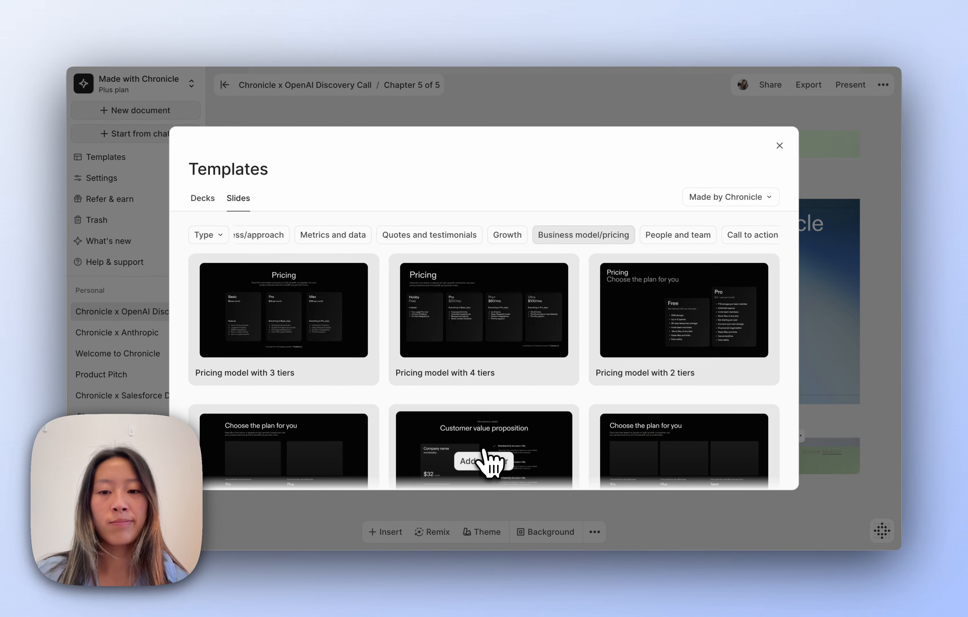
scroll(407, 451, "down", 7)
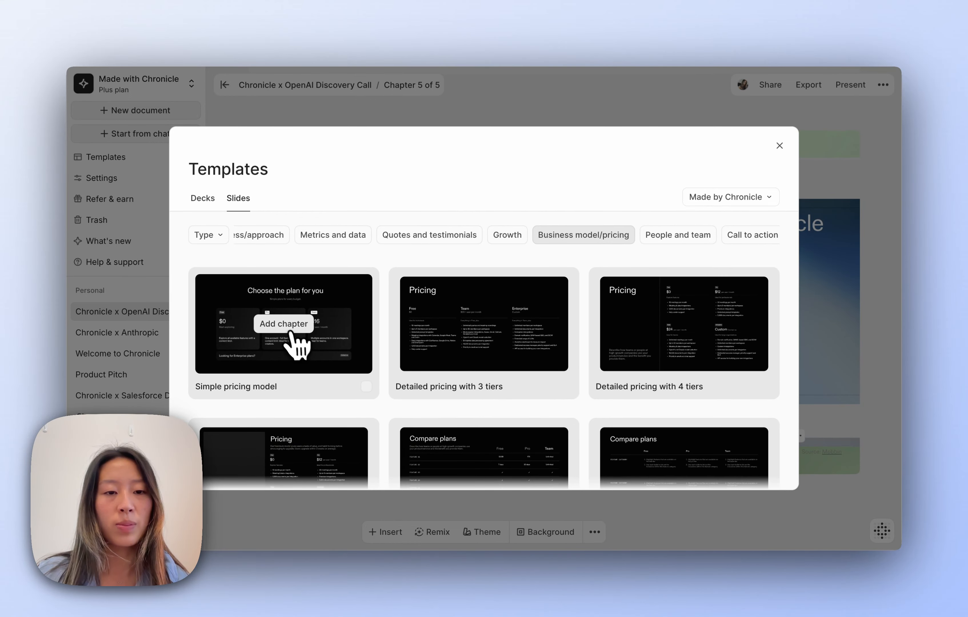
left_click(289, 327)
- Change the Pro price to $15 and make the third tier Plus at $30
double_click(509, 300)
type("15")
double_click(659, 269)
type("Plus")
double_click(668, 301)
type("30")
triple_click(545, 201)
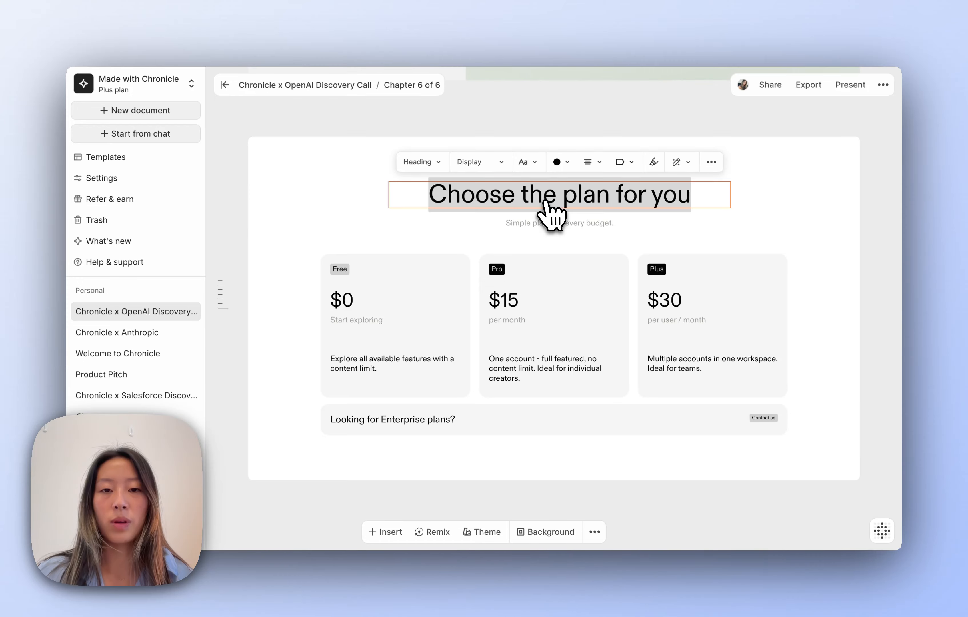
- Retitle the pricing slide heading to 'Our pricing at Chronicle'
type("Our pricing refel")
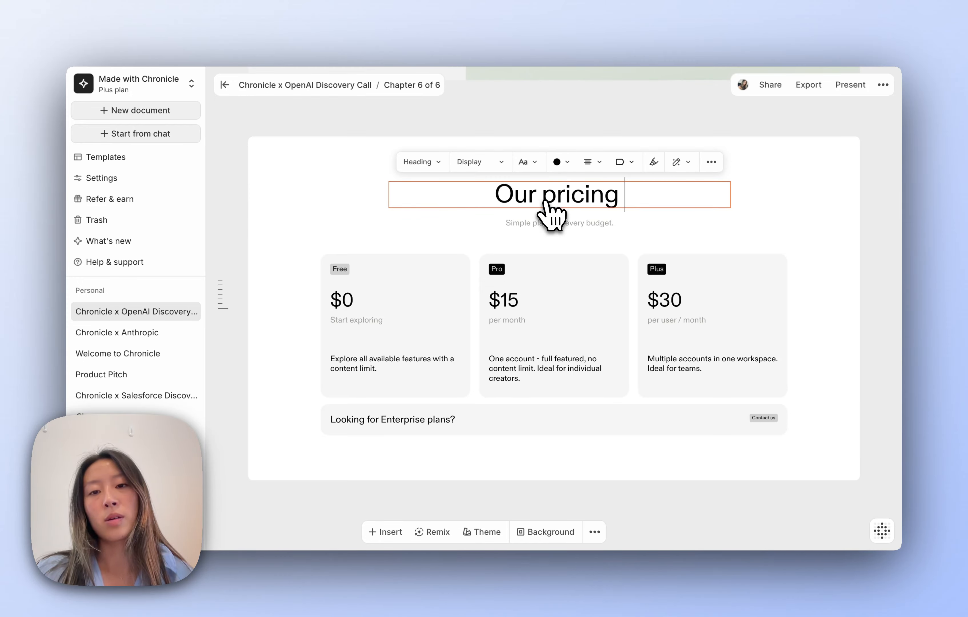
key("BackSpace")
key("BackSpace")
type("le")
key("BackSpace")
key("BackSpace")
key("BackSpace")
key("BackSpace")
key("BackSpace")
key("BackSpace")
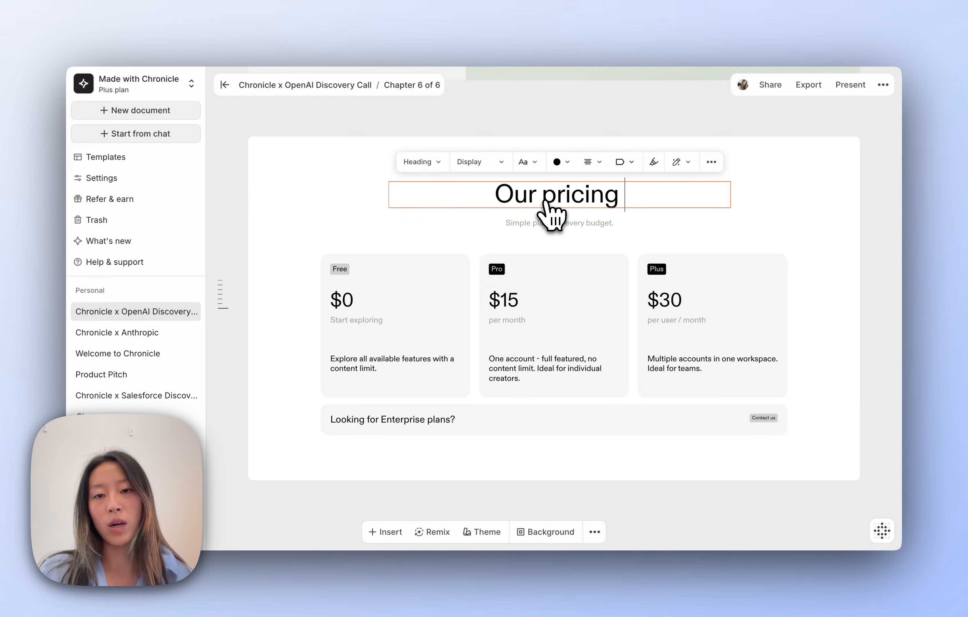
type("at Chronicle")
left_click(831, 243)
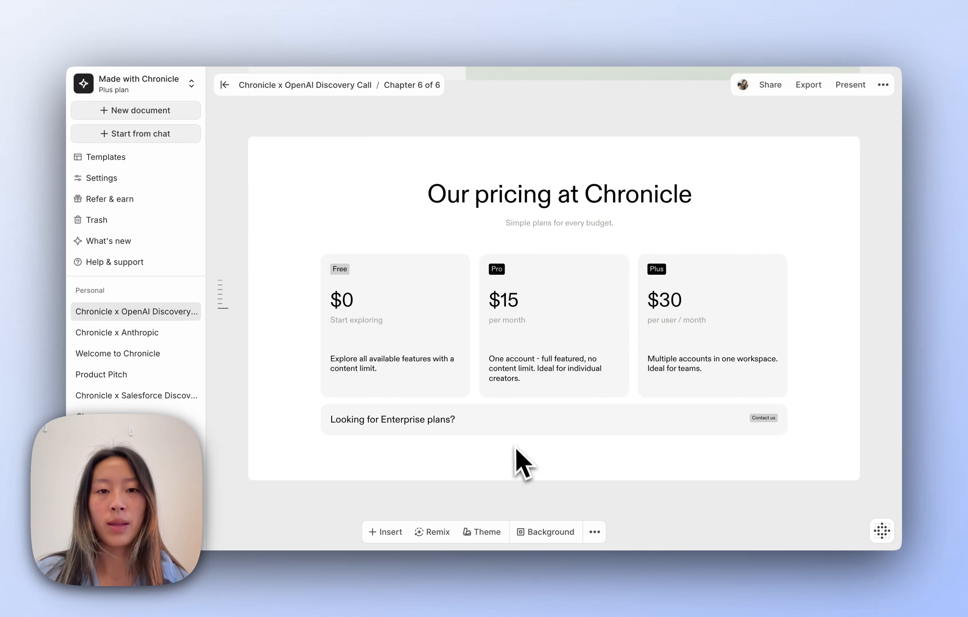
- Check the discovery call prep notes, then bring up the slide template gallery
left_click(324, 35)
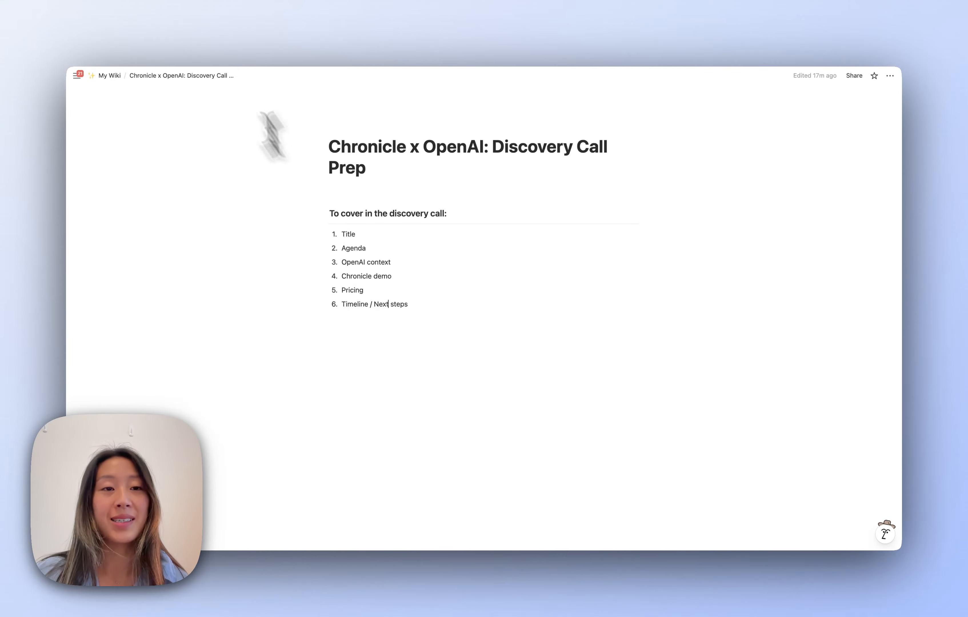
left_click(202, 33)
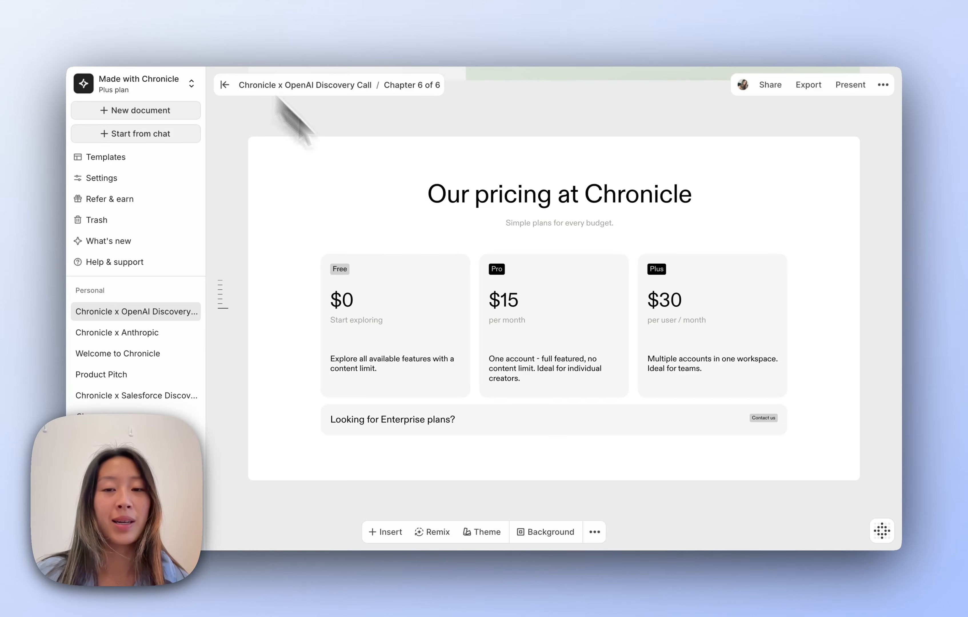
left_click(386, 533)
left_click(400, 490)
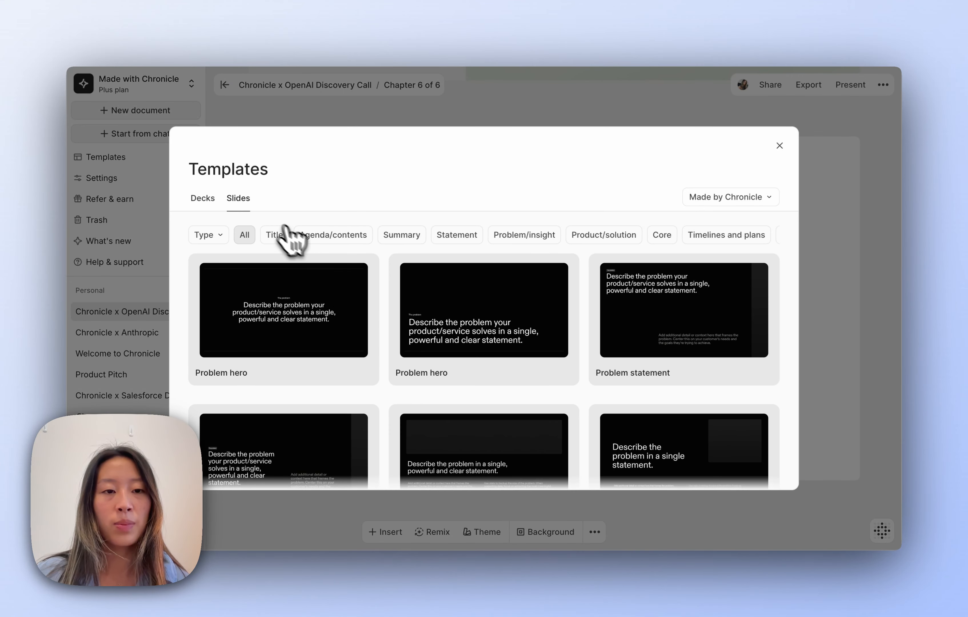
- Add the Quarterly Plan template from Timelines and plans as a new chapter
scroll(638, 240, "right", 3)
left_click(656, 236)
scroll(654, 317, "down", 5)
left_click(484, 326)
- Set the milestones: JAN 'Demo to the leadership team', FEB 'Kick off legal & compliance', MAR 'Set up OpenAI pilot and launch'
triple_click(665, 217)
type("Demo to the leadership team")
triple_click(663, 301)
type("Kick off legal & compliance")
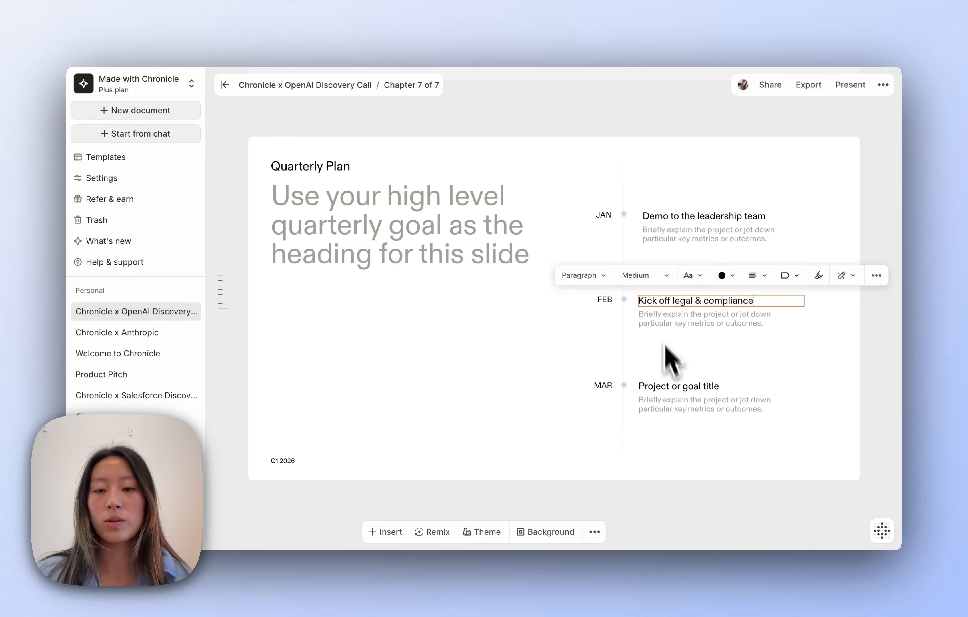
left_click(672, 386)
triple_click(672, 386)
type("Set up")
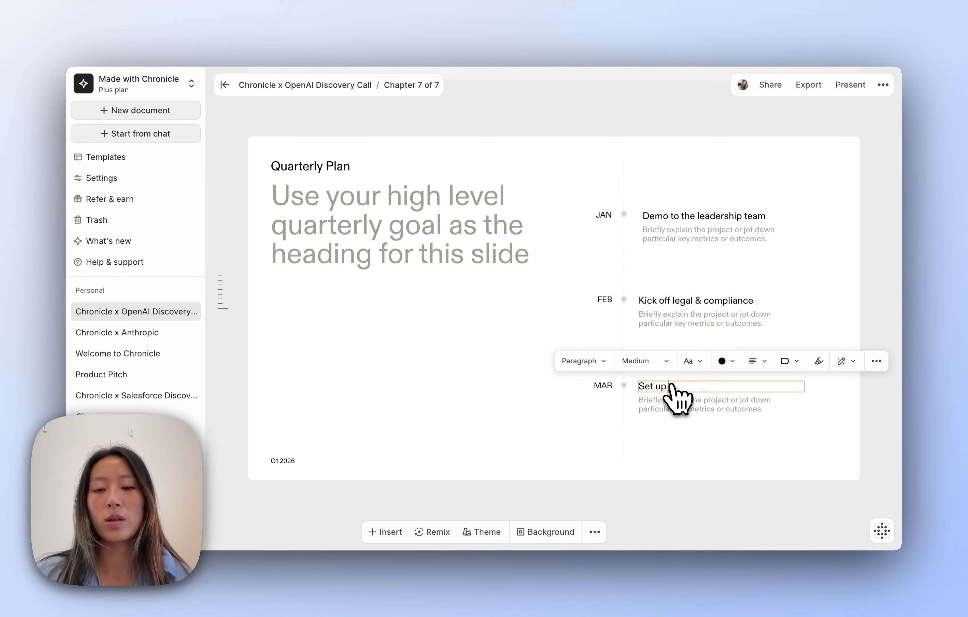
type(" OpenAI p")
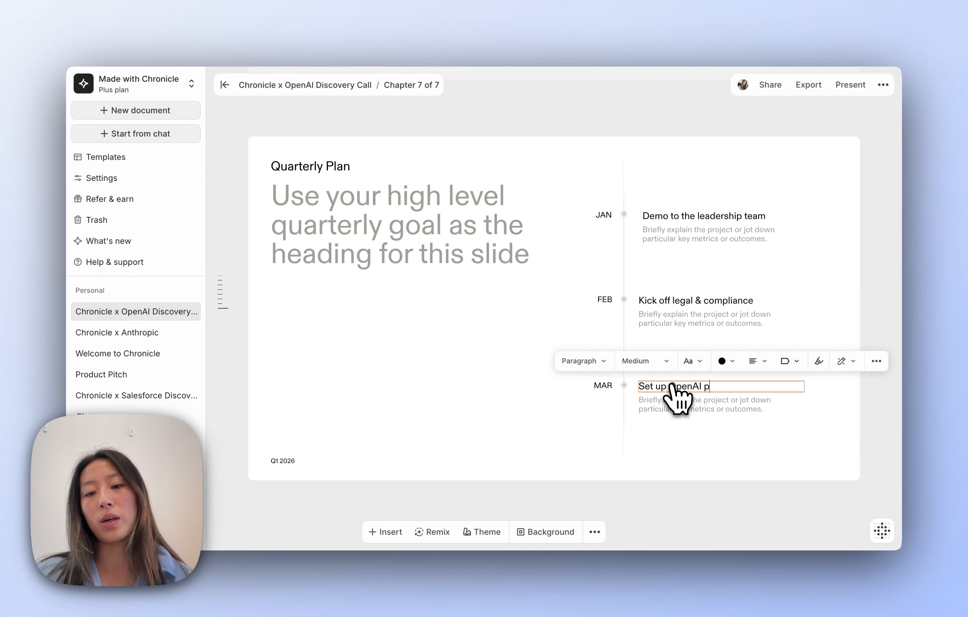
type("ilot and launch")
- Head the slide 'Chronicle x OpenAI next steps' and relabel Quarterly Plan as 'Next few months'
triple_click(389, 252)
type("Chronicle x OpenAI next steps and launc")
left_click(388, 281)
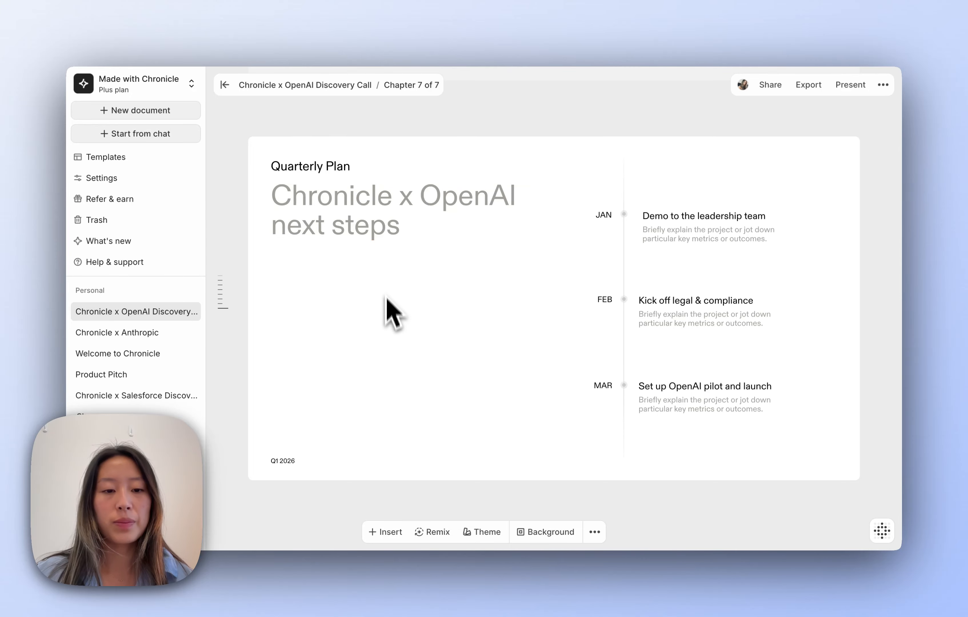
triple_click(303, 165)
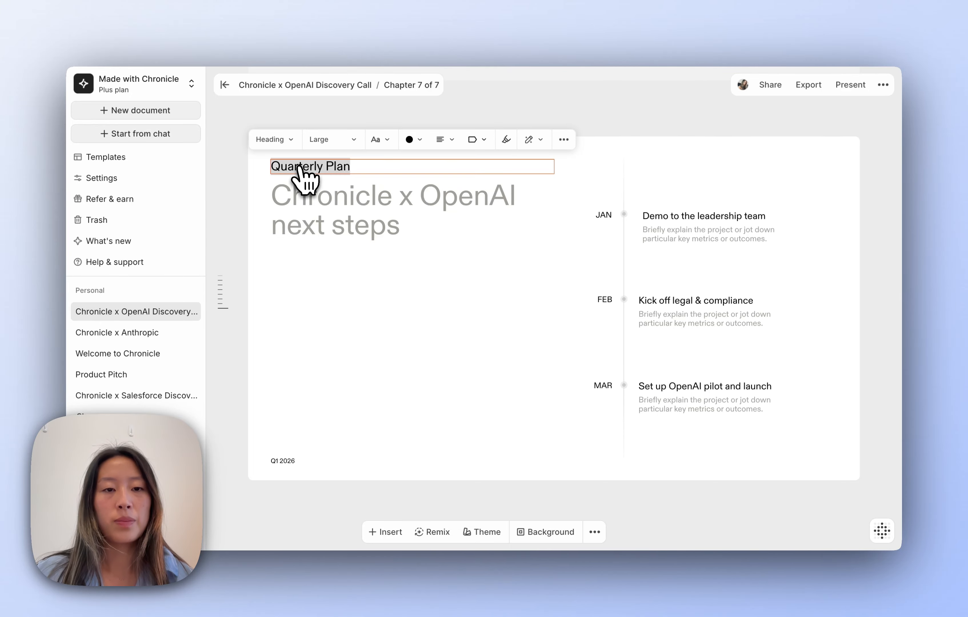
key("BackSpace")
type("Next few months")
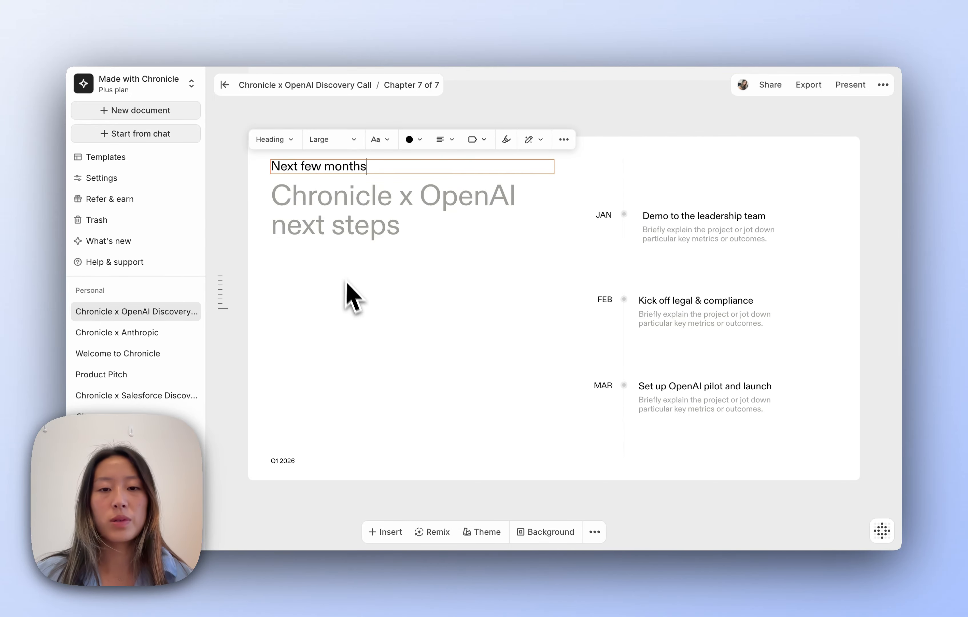
left_click(350, 304)
- Add the Thank you card from the Footer templates as a new chapter
mouse_move(484, 500)
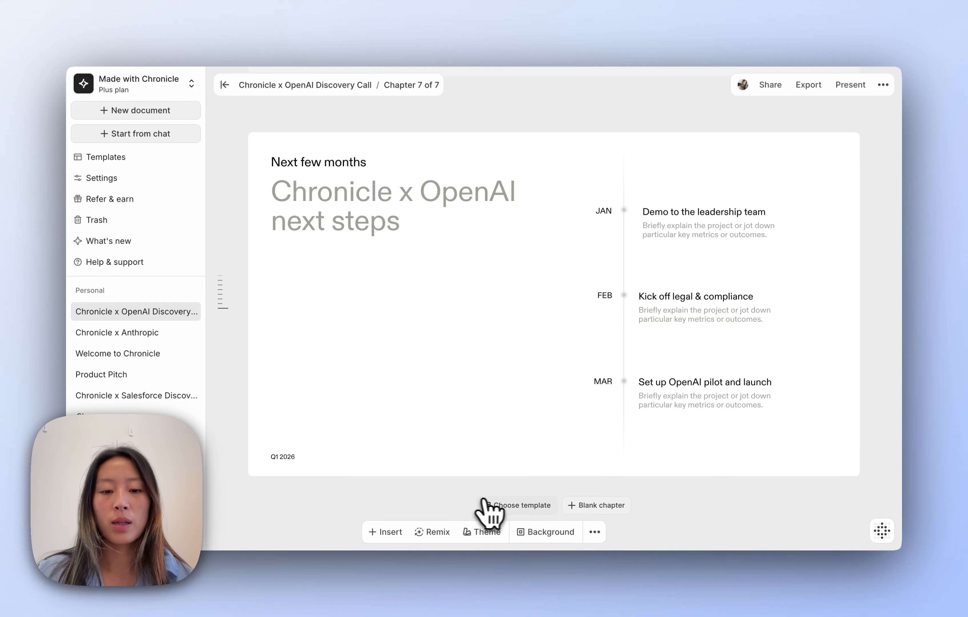
left_click(516, 504)
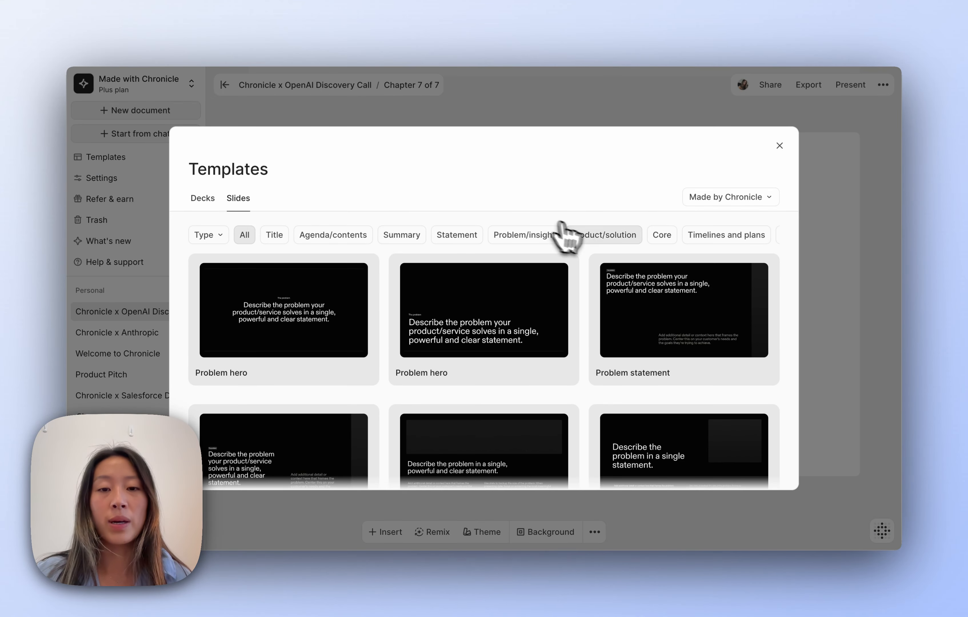
scroll(566, 234, "right", 10)
scroll(586, 238, "right", 3)
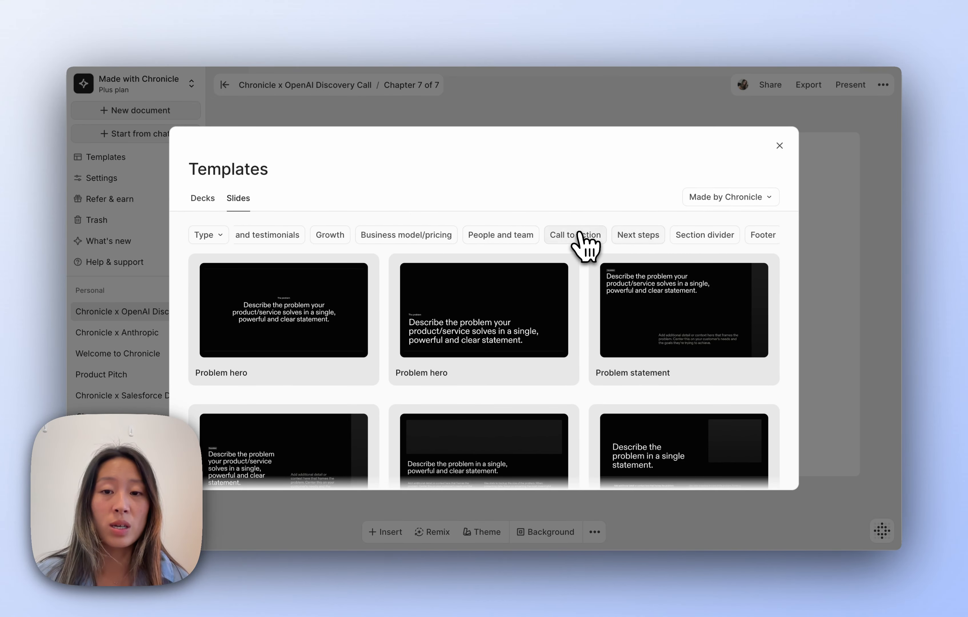
left_click(582, 239)
scroll(588, 240, "right", 2)
left_click(585, 237)
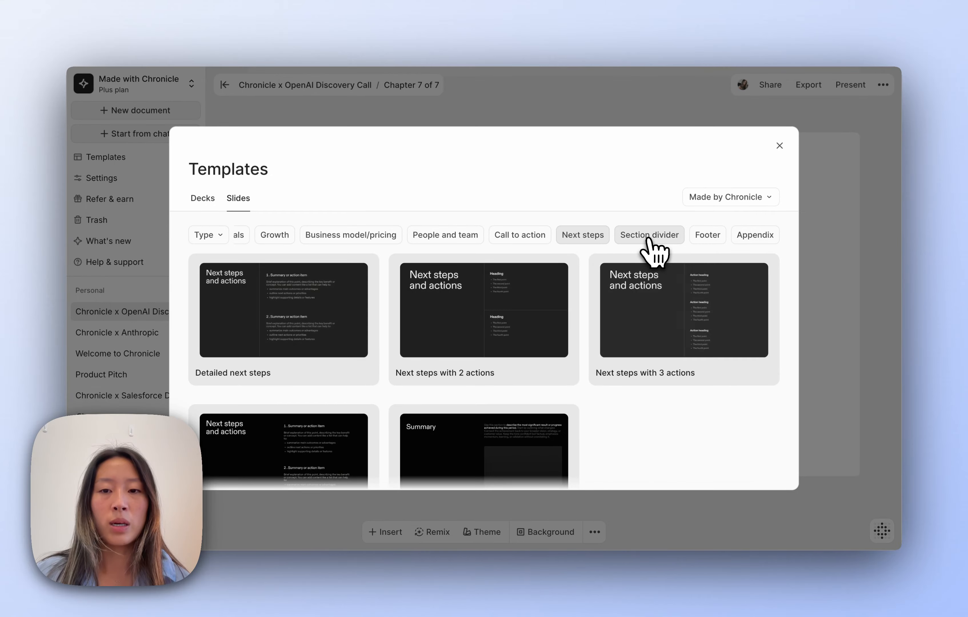
left_click(655, 237)
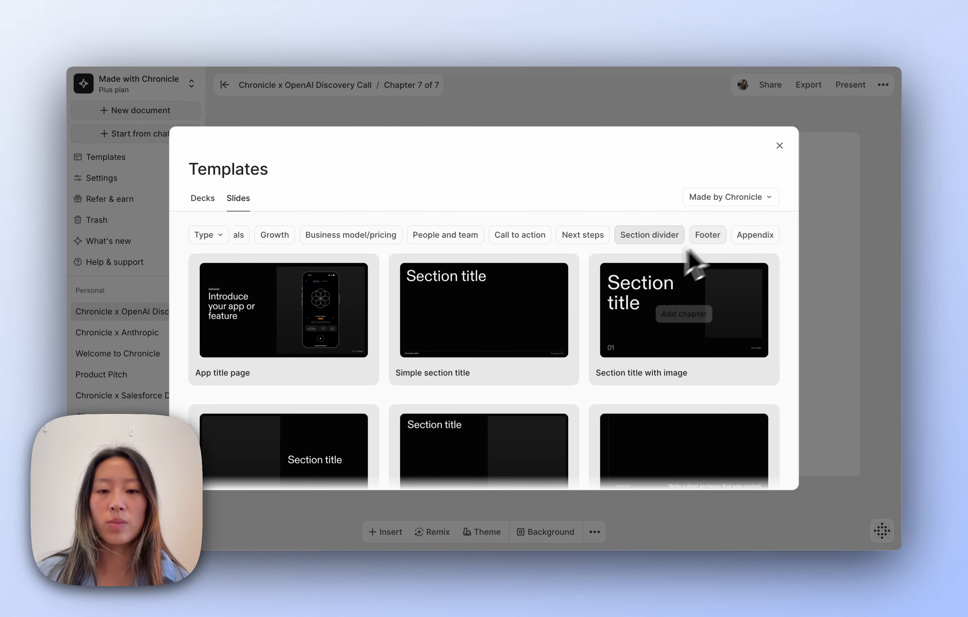
scroll(532, 367, "down", 4)
left_click(705, 240)
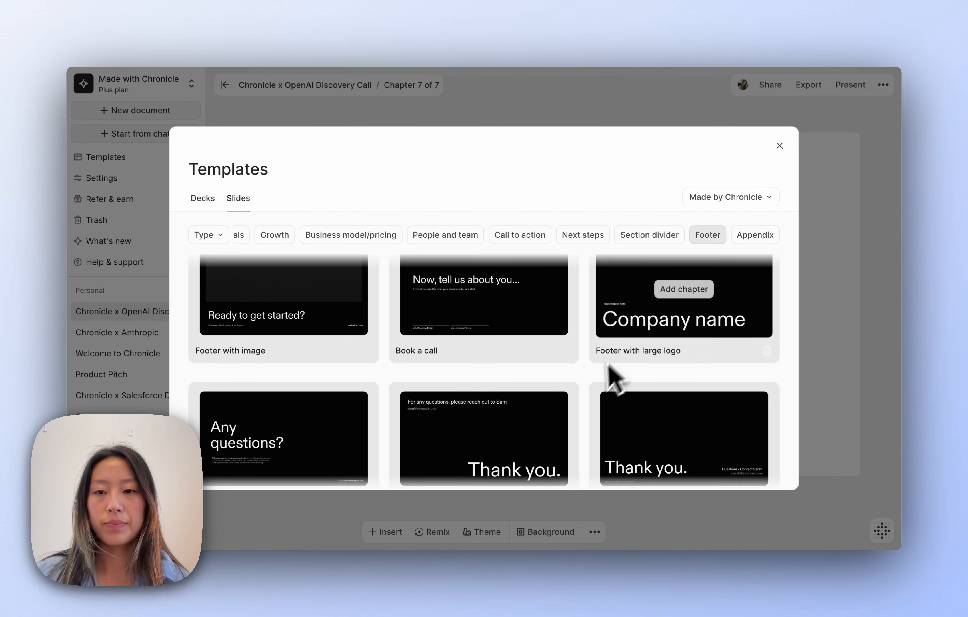
scroll(578, 390, "down", 3)
left_click(690, 399)
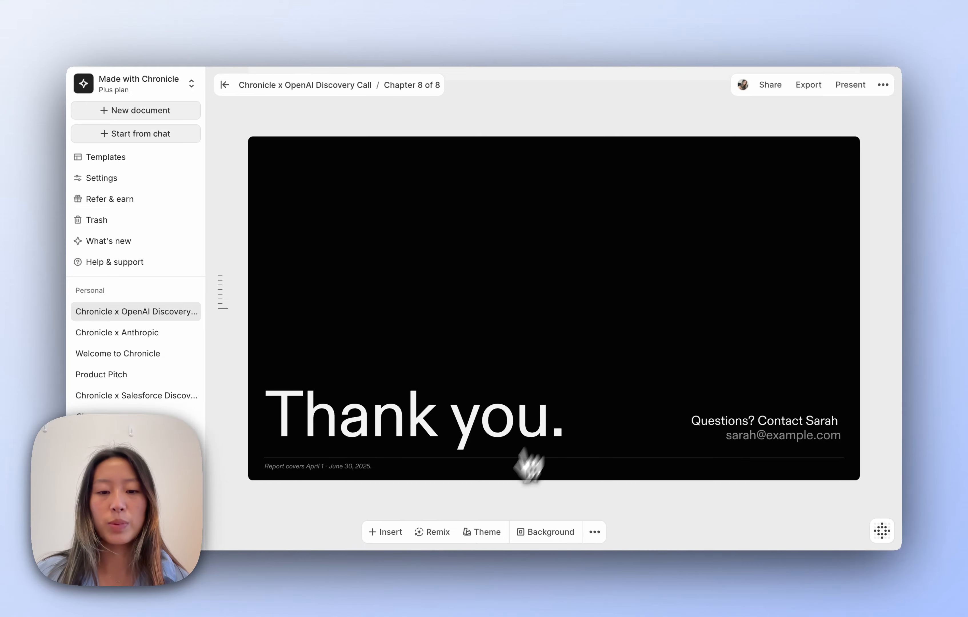
- Apply the Minimal theme to the Thank you slide
left_click(484, 533)
scroll(525, 447, "down", 5)
scroll(488, 423, "down", 5)
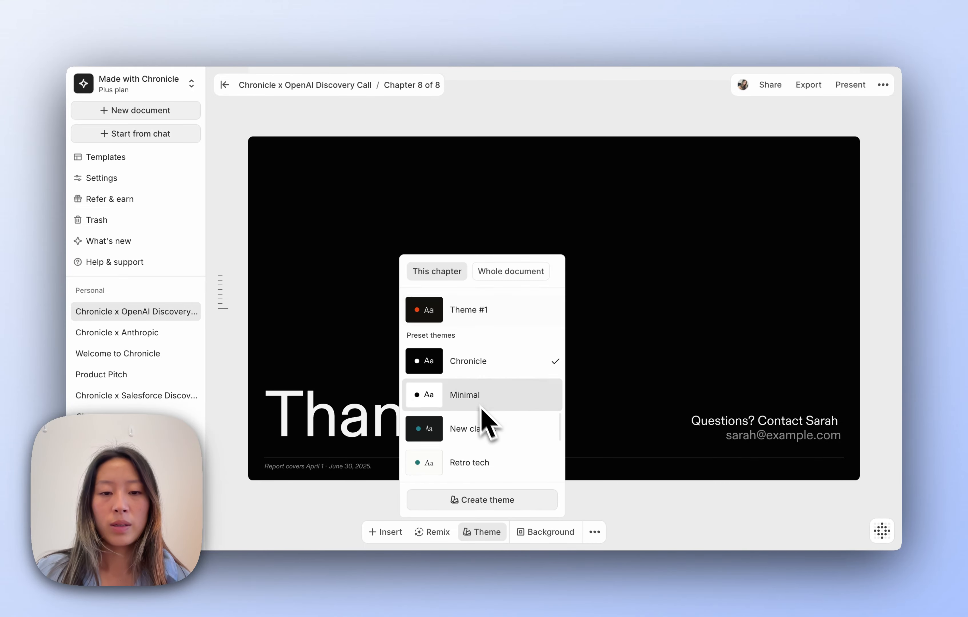
left_click(474, 392)
- Replace the contact name and e-mail, and delete the report-dates footnote
left_click(799, 423)
double_click(818, 422)
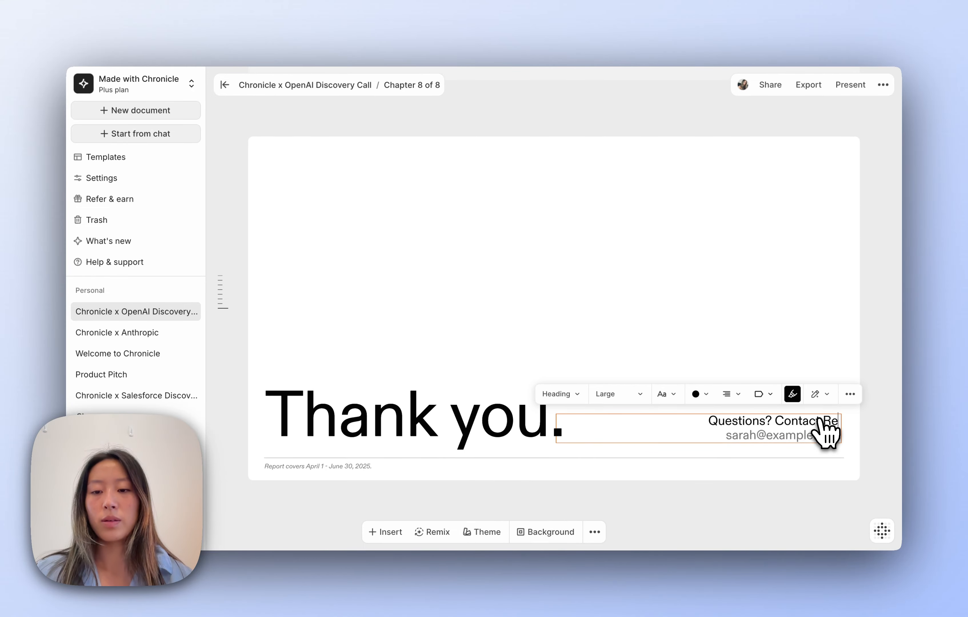
type("Renee")
double_click(740, 434)
double_click(789, 436)
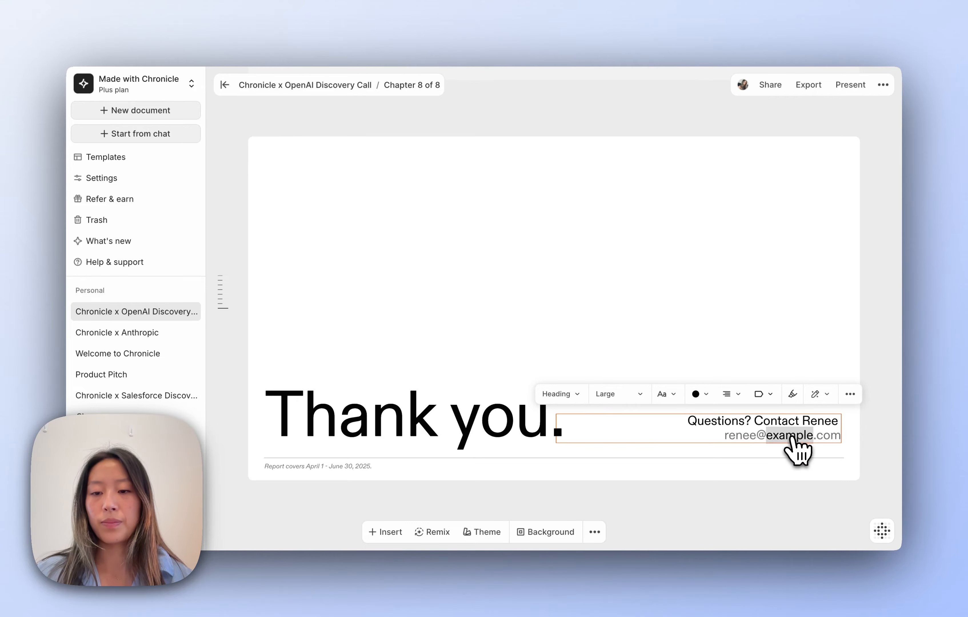
left_click(309, 466)
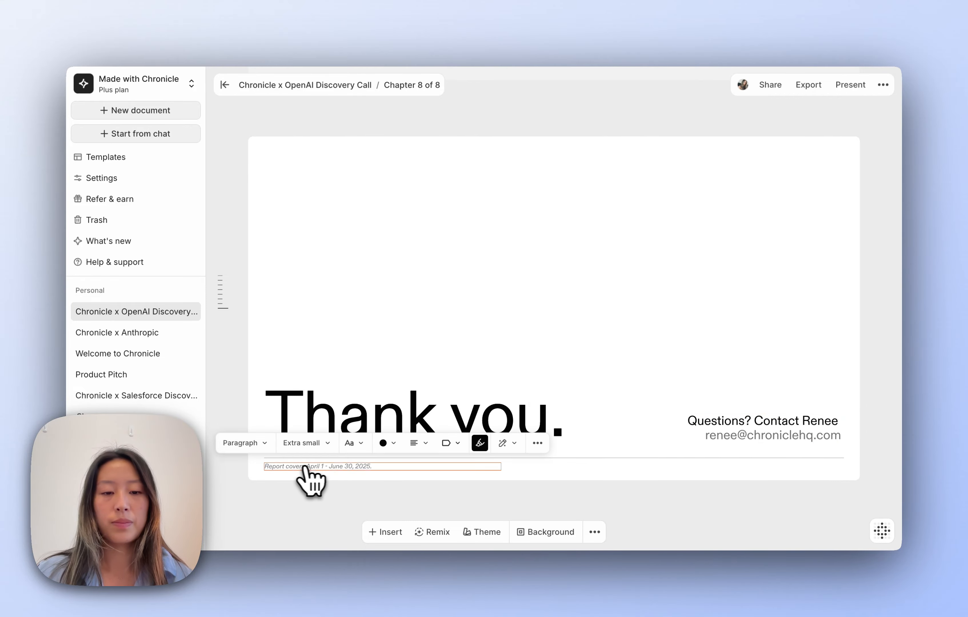
key("BackSpace")
scroll(324, 264, "up", 15)
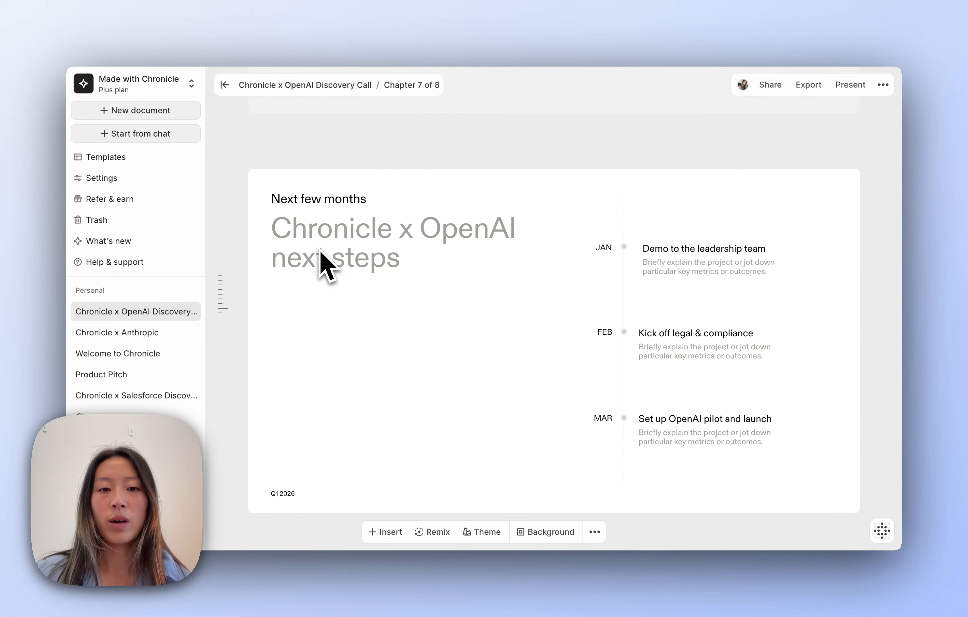
- Insert a blank chapter after the next-steps timeline and copy the Cal.com 60min booking link
scroll(325, 264, "up", 10)
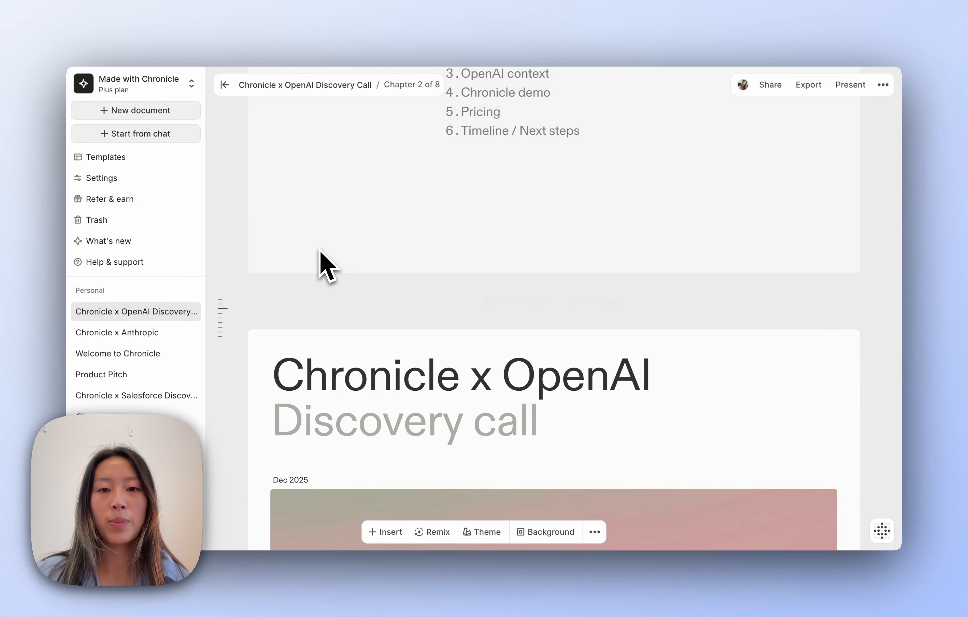
scroll(324, 263, "down", 3)
scroll(320, 251, "down", 12)
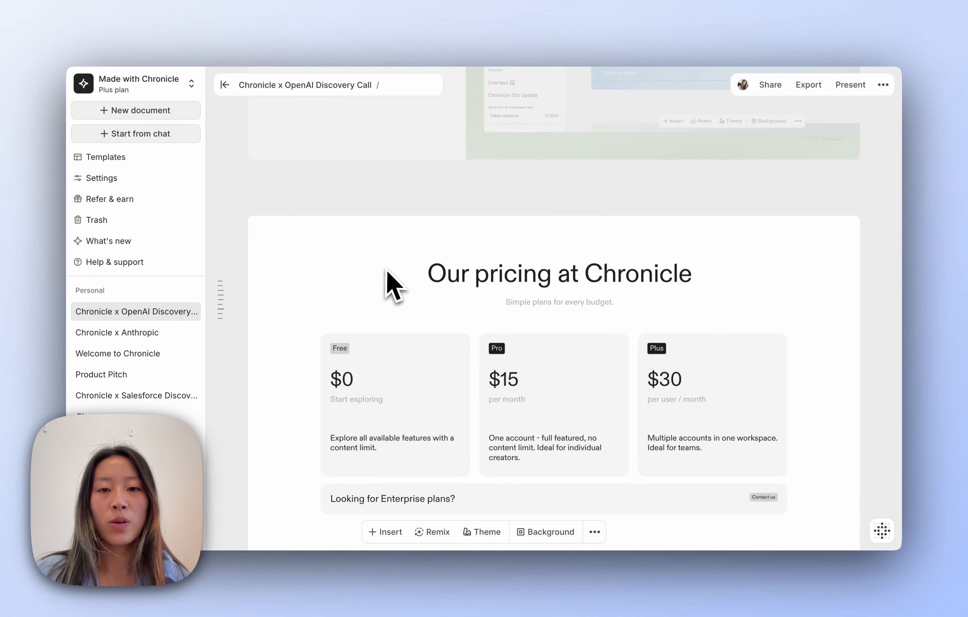
scroll(387, 271, "down", 1)
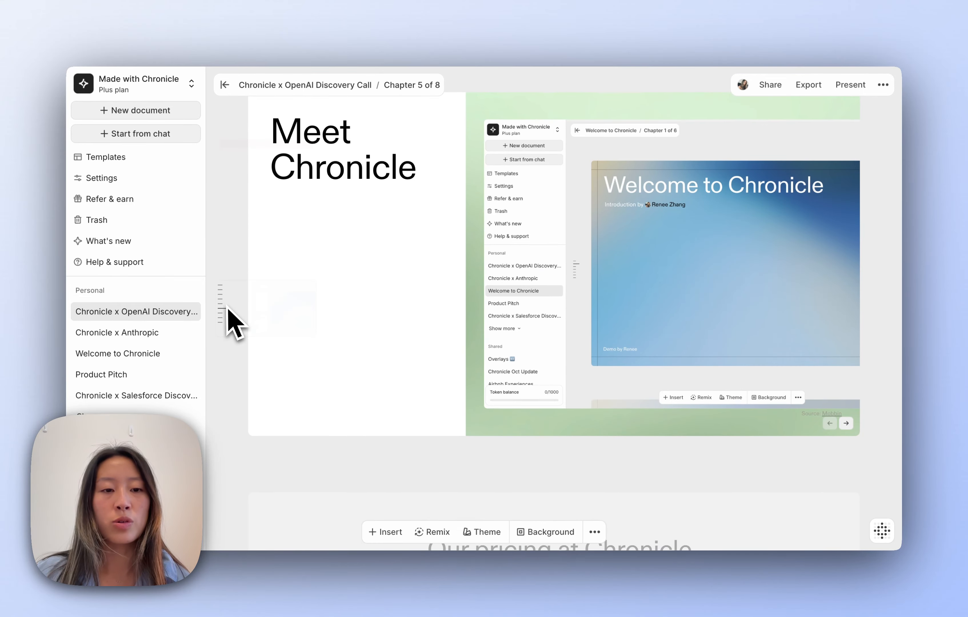
mouse_move(245, 325)
left_click(275, 388)
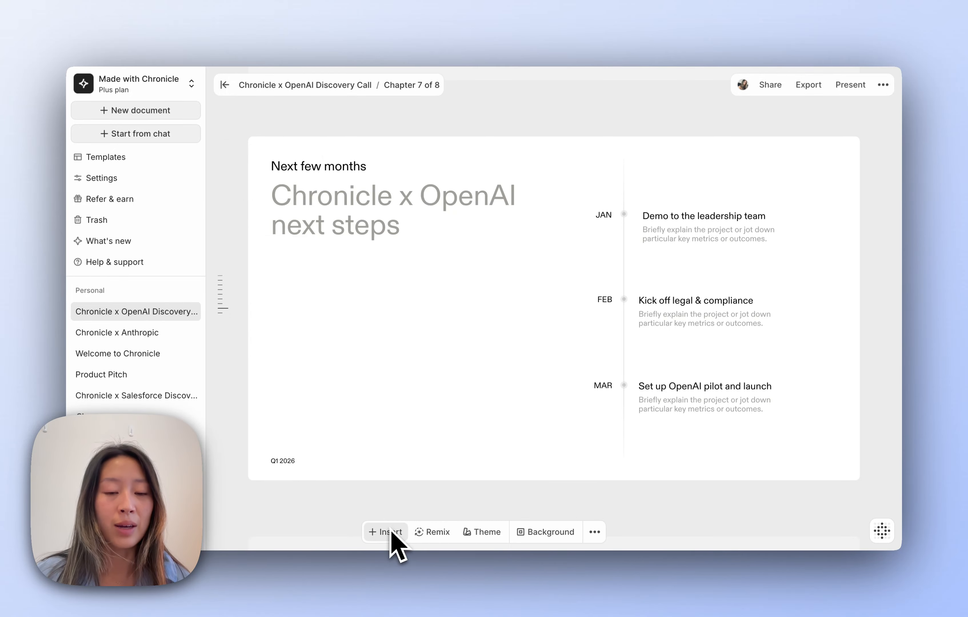
mouse_move(433, 531)
left_click(594, 508)
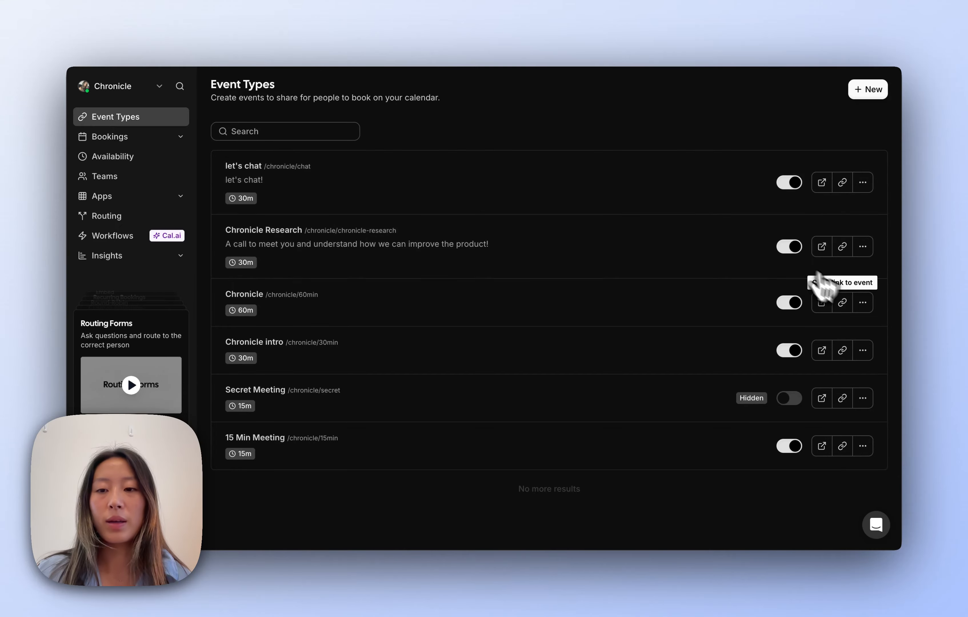
left_click(843, 303)
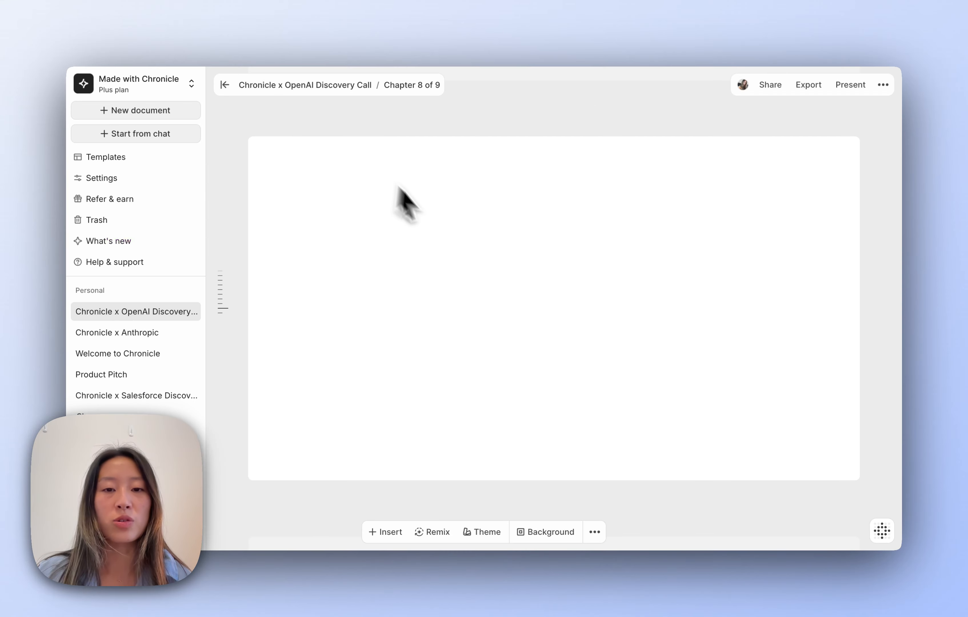
- Paste the Cal.com link as an Interactive Embed, enlarged and placed on the slide's right half
key("super+v")
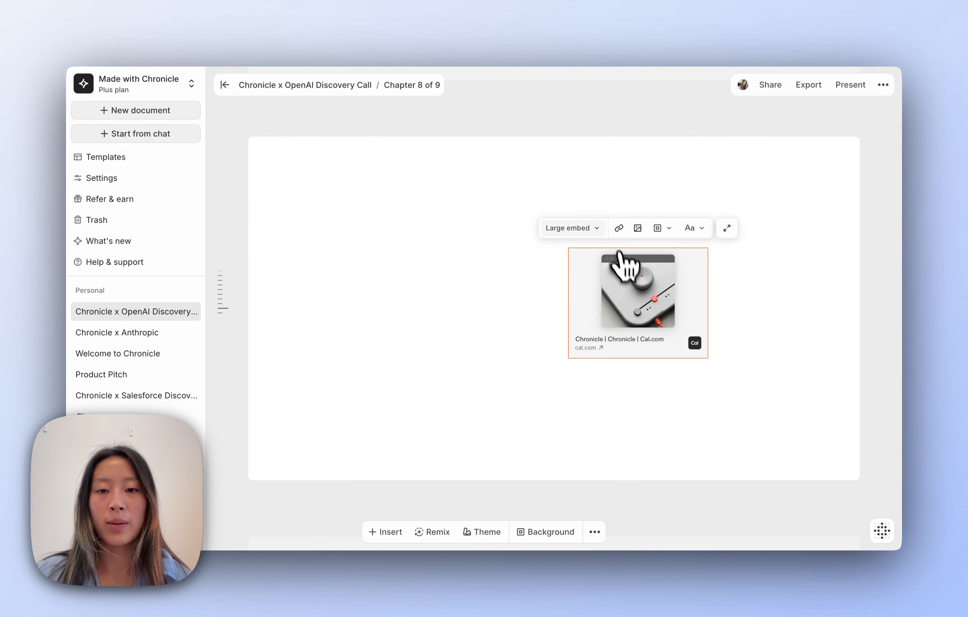
left_click(586, 228)
mouse_move(594, 325)
mouse_move(584, 342)
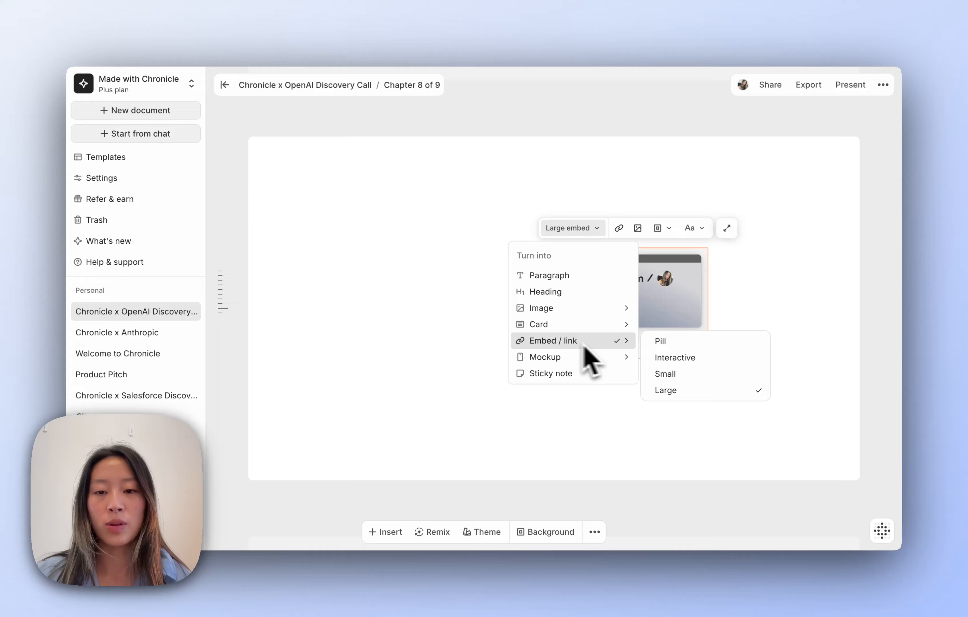
left_click(675, 357)
left_click_drag(570, 358, 369, 476)
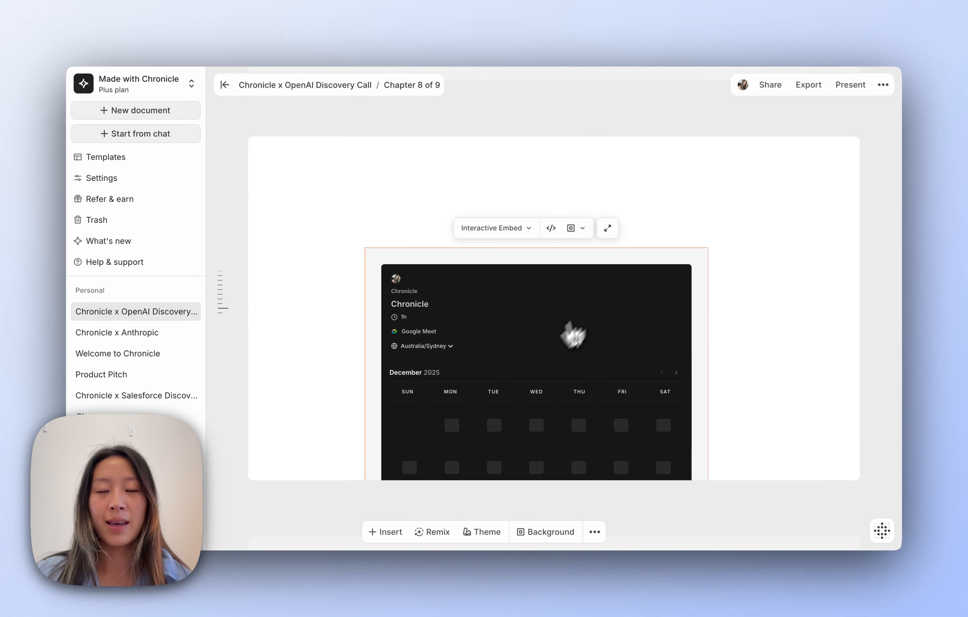
left_click_drag(571, 334, 648, 266)
left_click_drag(450, 175, 382, 177)
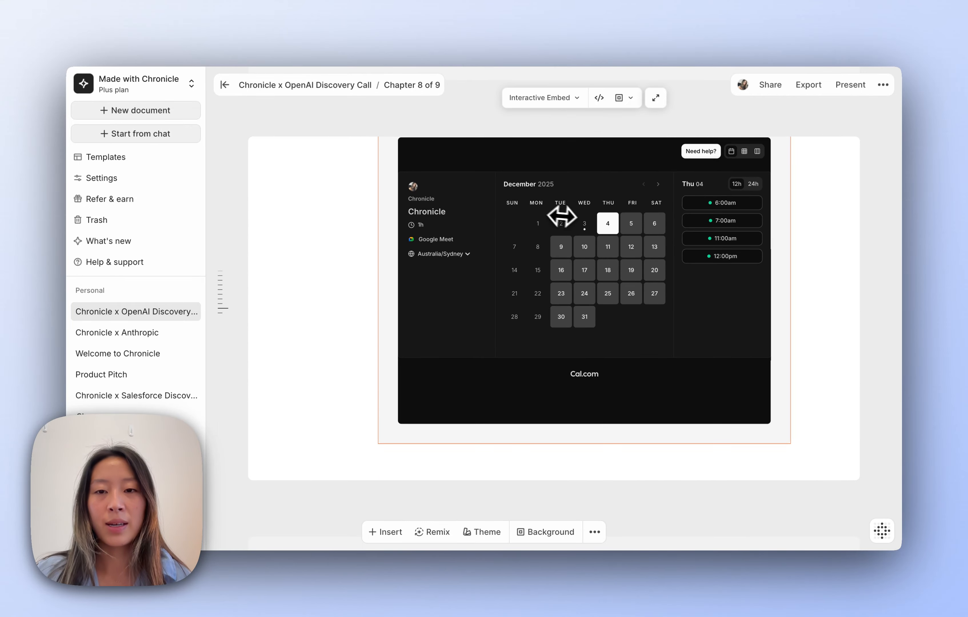
left_click_drag(559, 223, 601, 261)
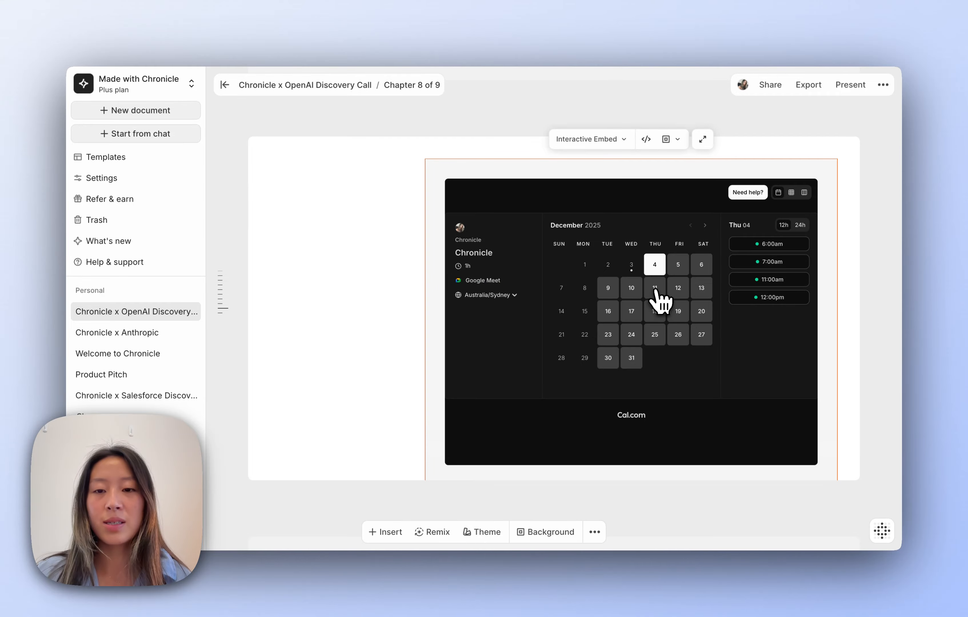
left_click(664, 291)
left_click(757, 313)
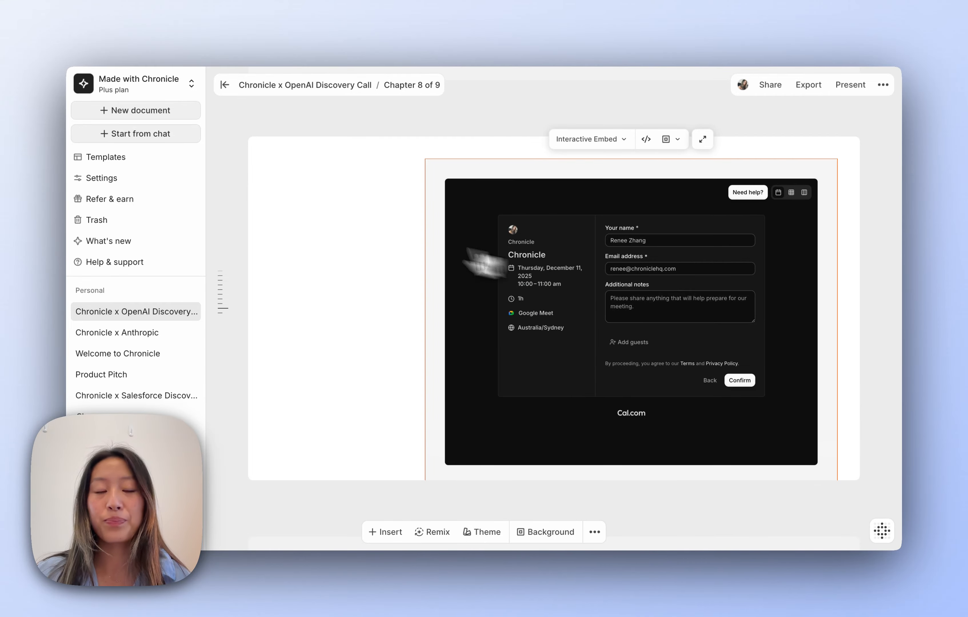
left_click(345, 224)
left_click_drag(540, 258, 565, 248)
- Copy the next-steps heading onto the slide, narrow it, and retype it 'Book some time.'
scroll(348, 298, "up", 5)
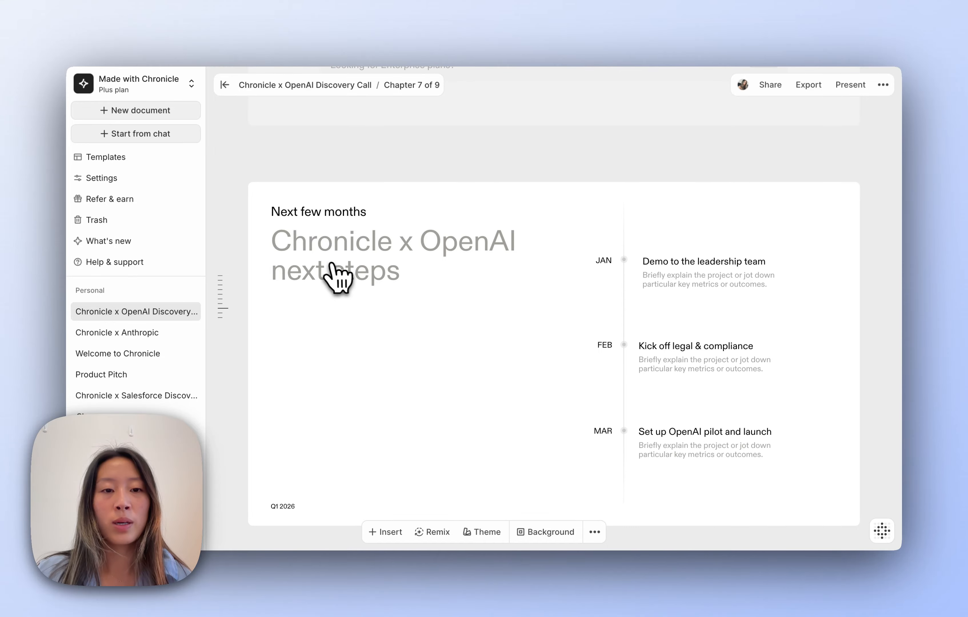
left_click(333, 277)
scroll(338, 301, "down", 5)
key("super+v")
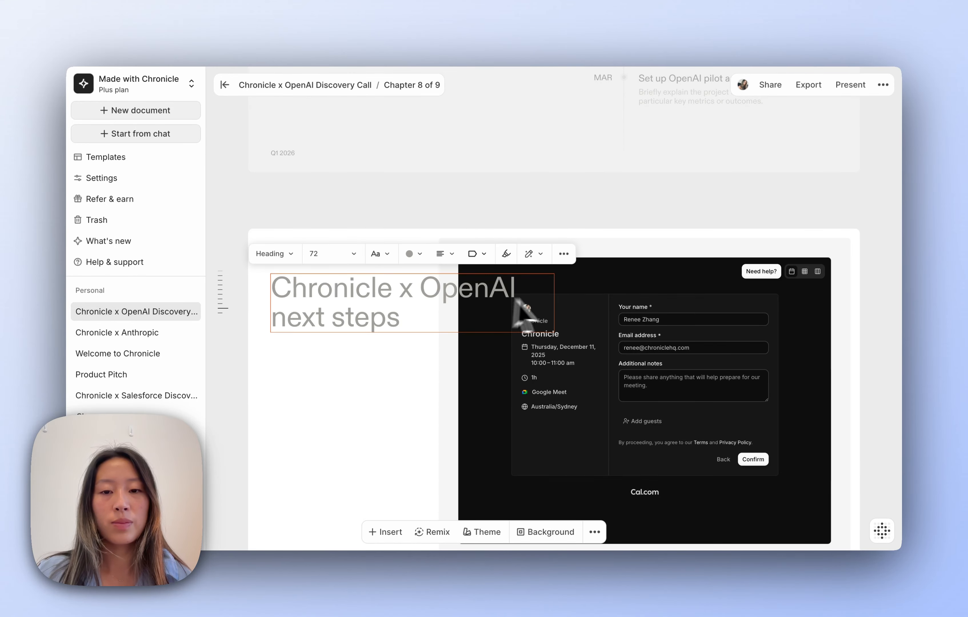
left_click_drag(550, 299, 432, 301)
triple_click(403, 301)
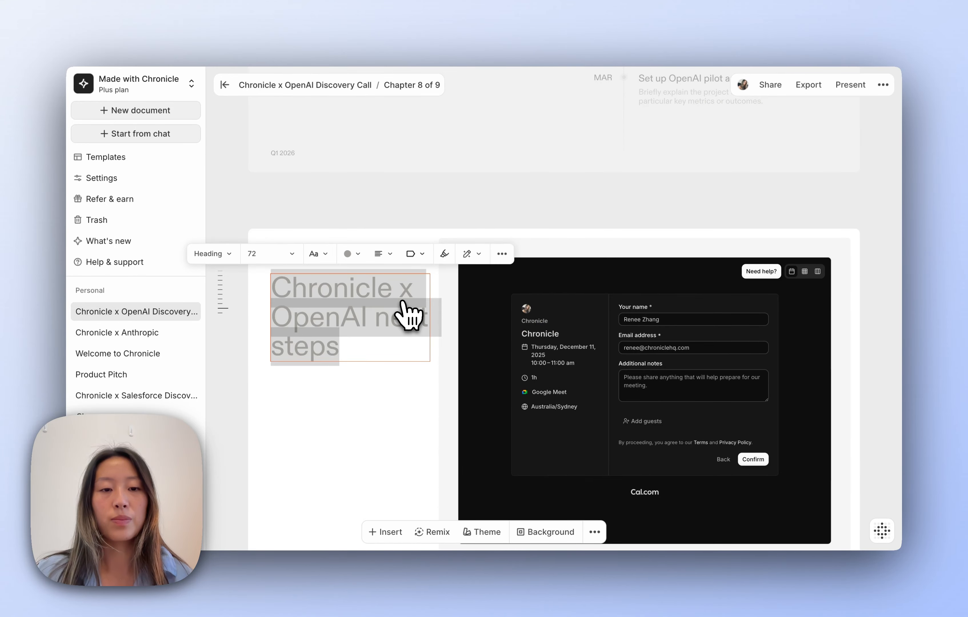
type("Book some time.")
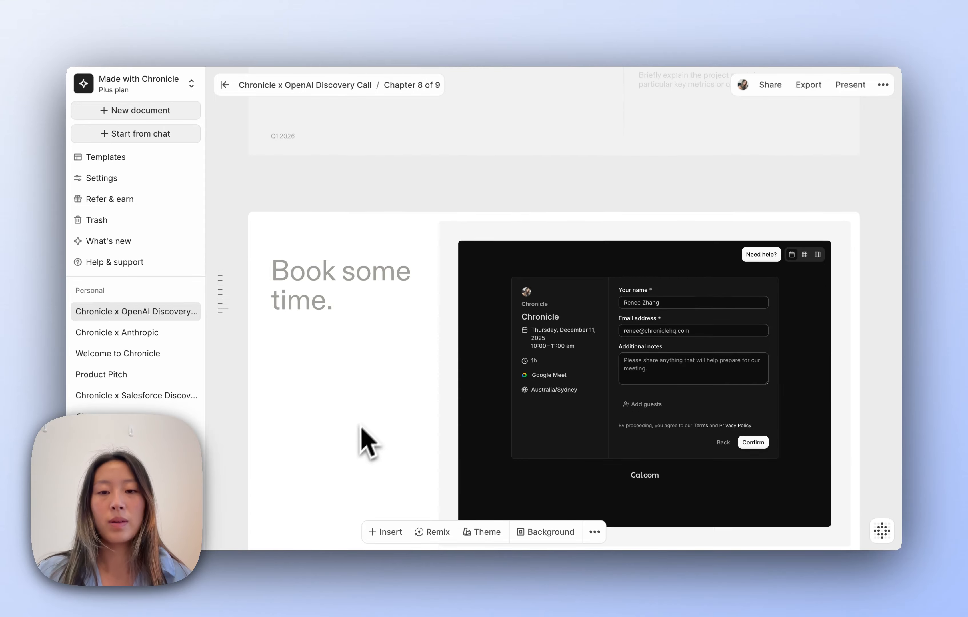
scroll(358, 448, "down", 5)
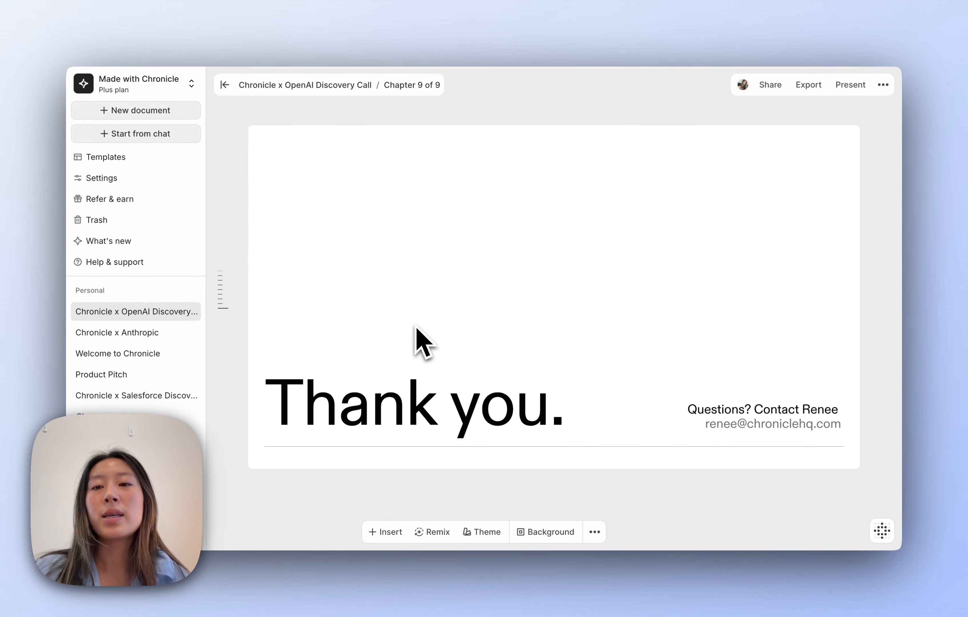
- Present the nine-chapter deck, enlarging the On-brand across teams card, ending on chapter 5 Meet Chronicle
left_click(848, 86)
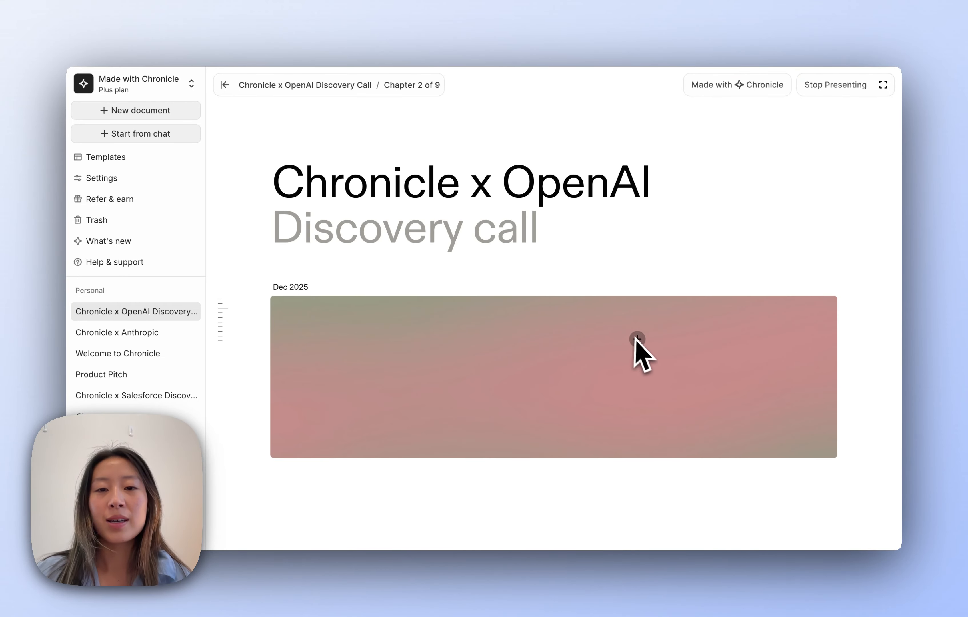
scroll(715, 248, "down", 10)
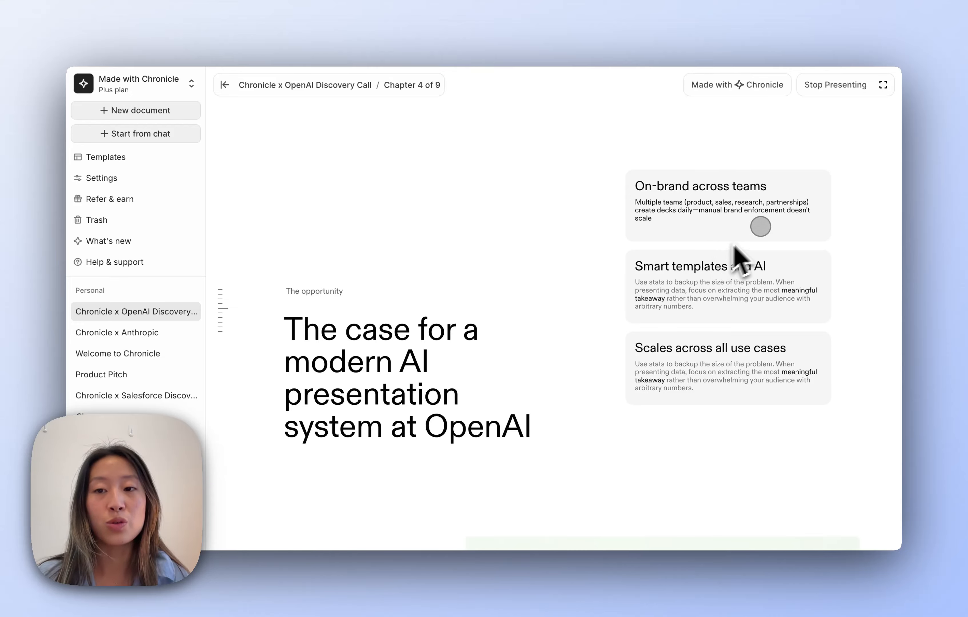
left_click(790, 206)
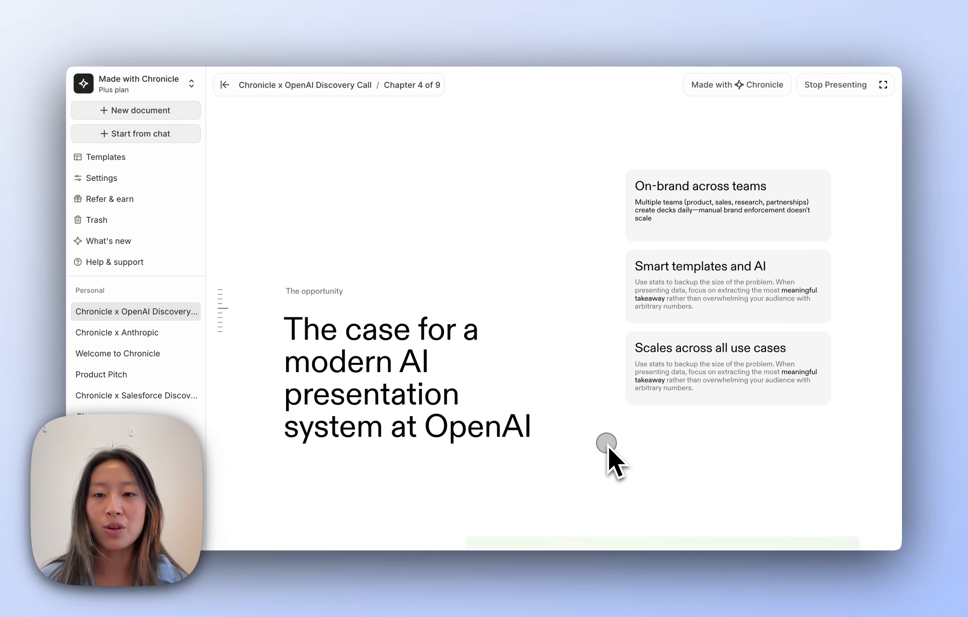
scroll(719, 324, "down", 10)
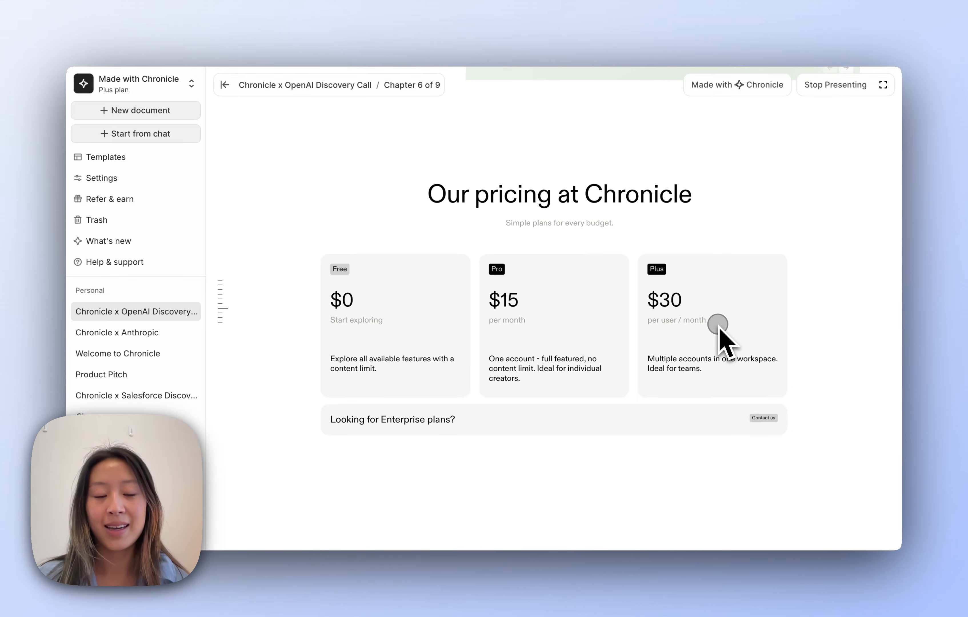
scroll(718, 324, "down", 5)
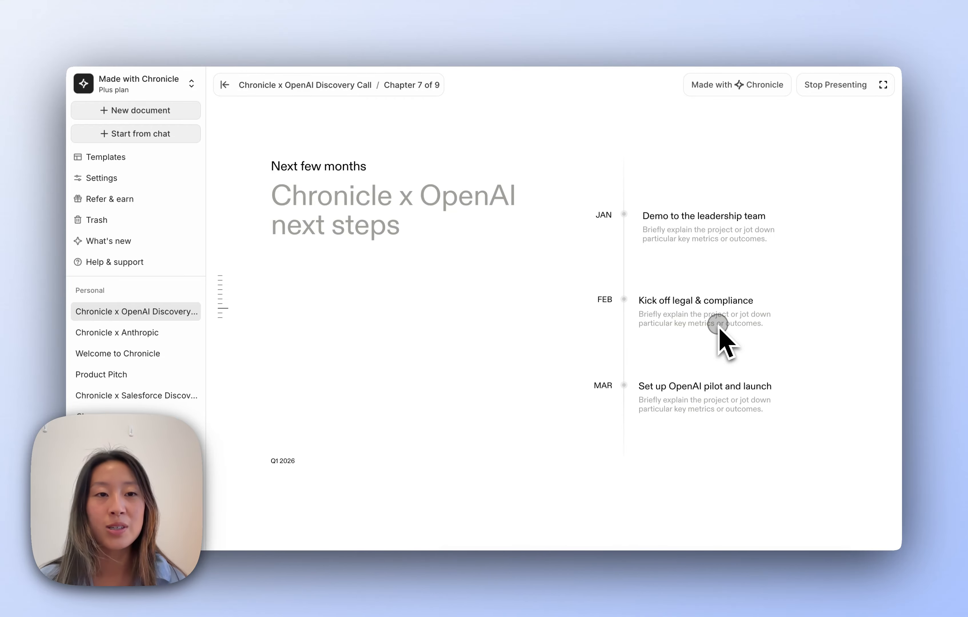
scroll(718, 325, "up", 10)
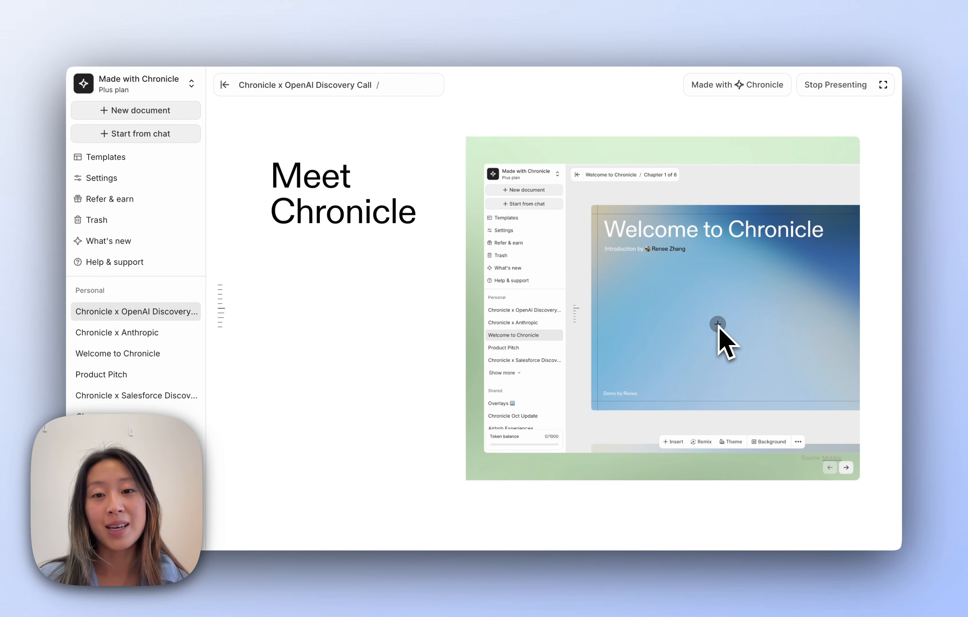
scroll(719, 324, "down", 3)
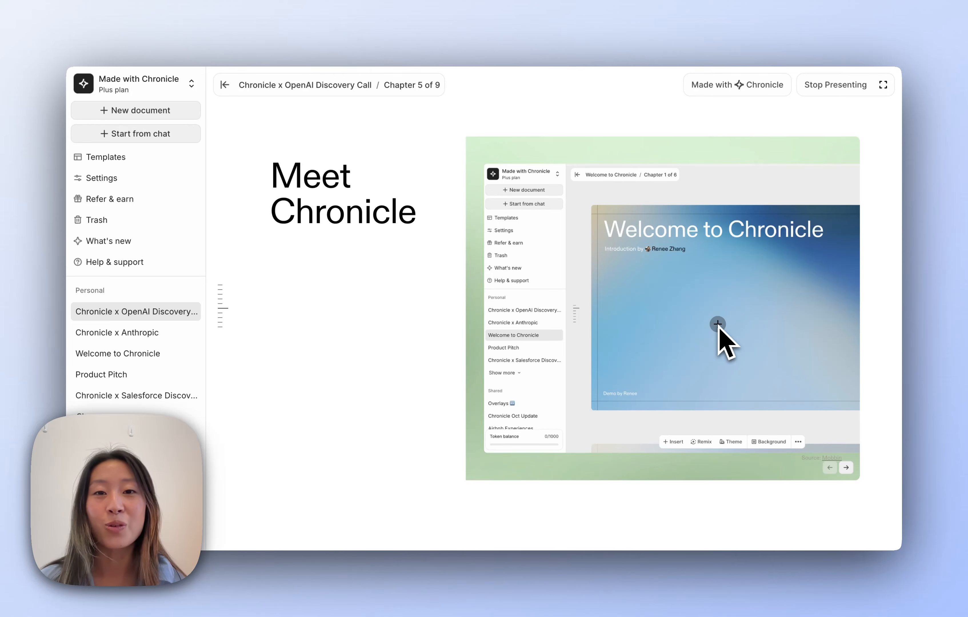